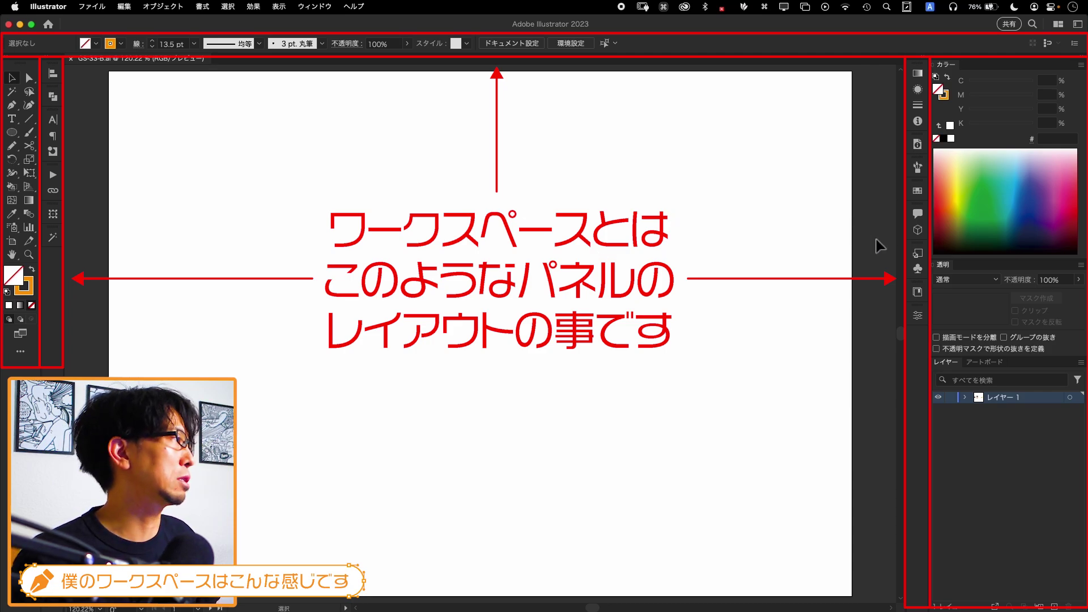
# Shorten the Color panel's spectrum, then preview the collapsed dock panels
pyautogui.moveTo(943, 258); pyautogui.dragTo(982, 240)
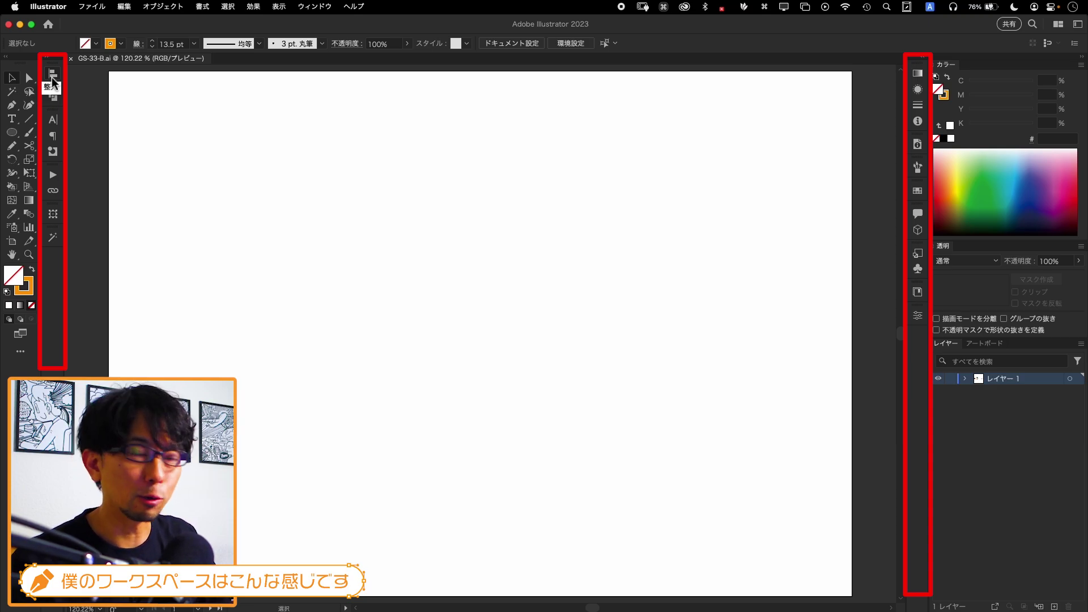
pyautogui.click(53, 76)
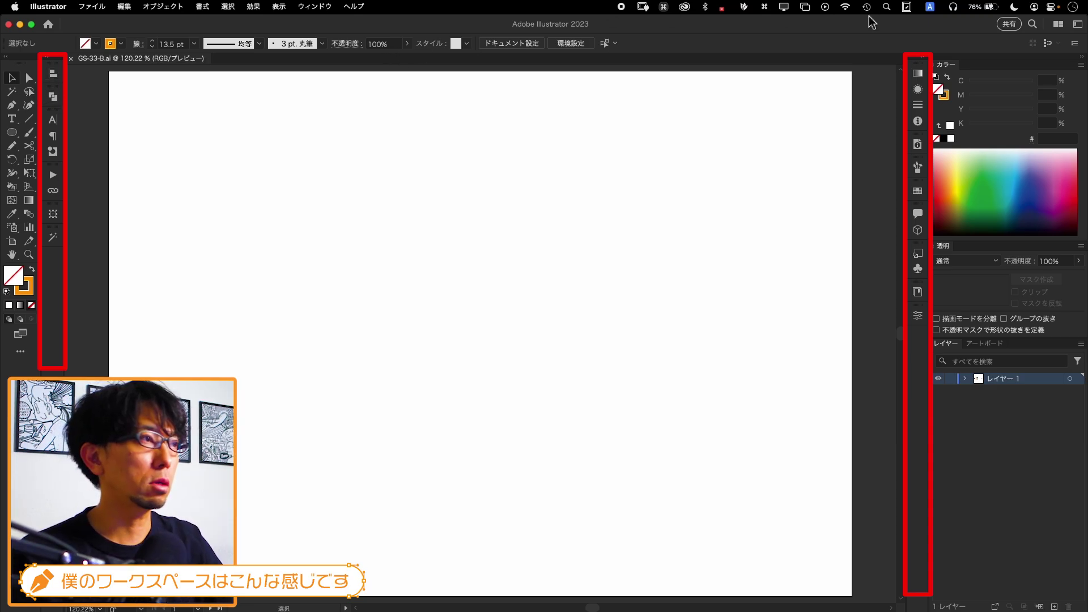
pyautogui.click(918, 74)
pyautogui.click(918, 89)
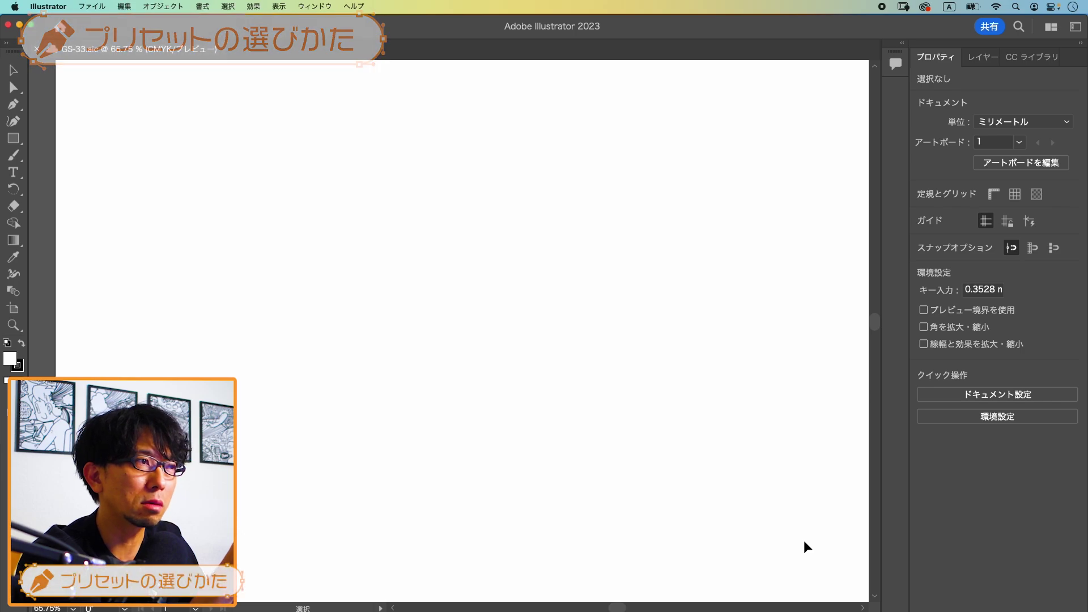
pyautogui.press('super+Tab')
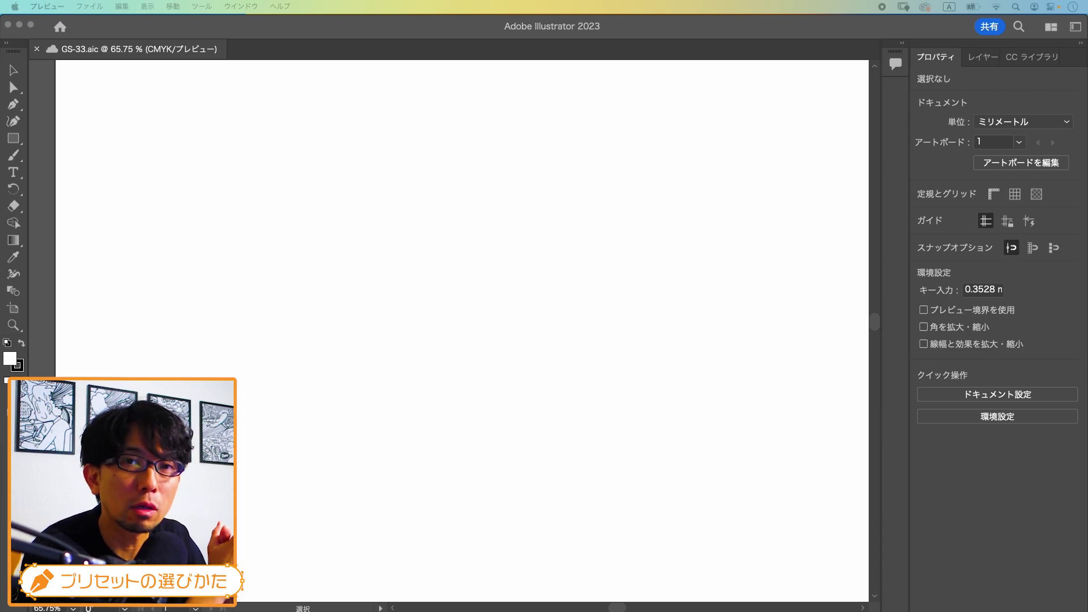
pyautogui.click(467, 88)
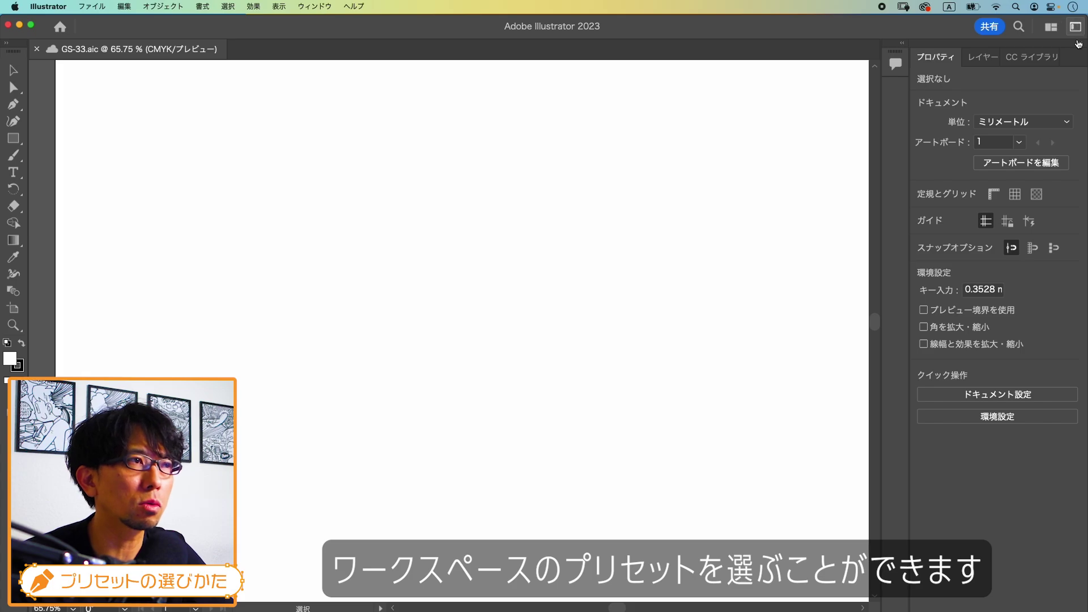
# Try several workspace presets and settle on the Paint (ペイント) preset
pyautogui.click(1078, 29)
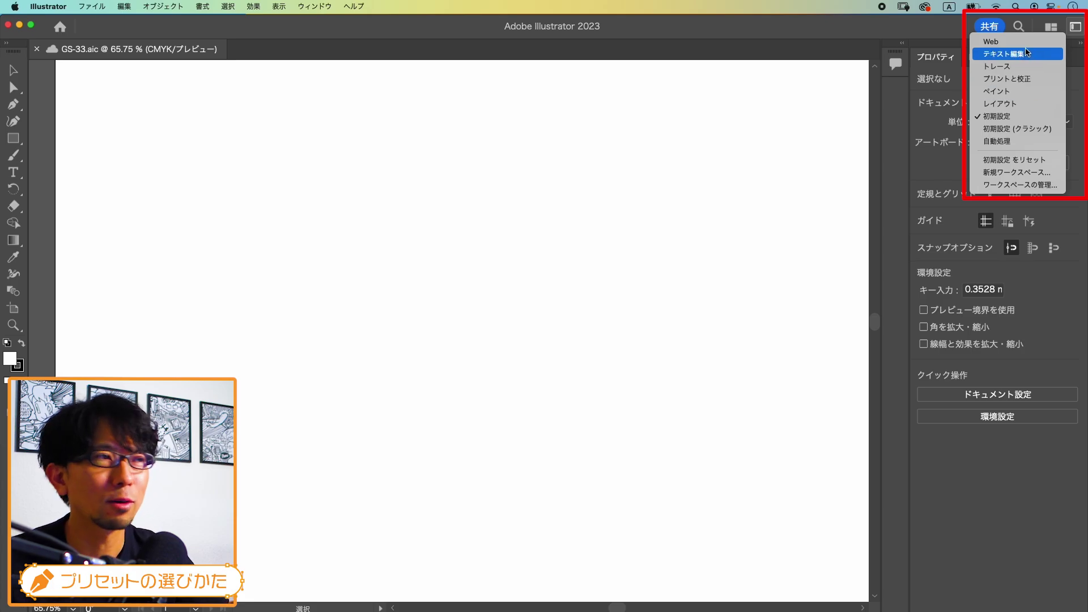
pyautogui.click(1032, 91)
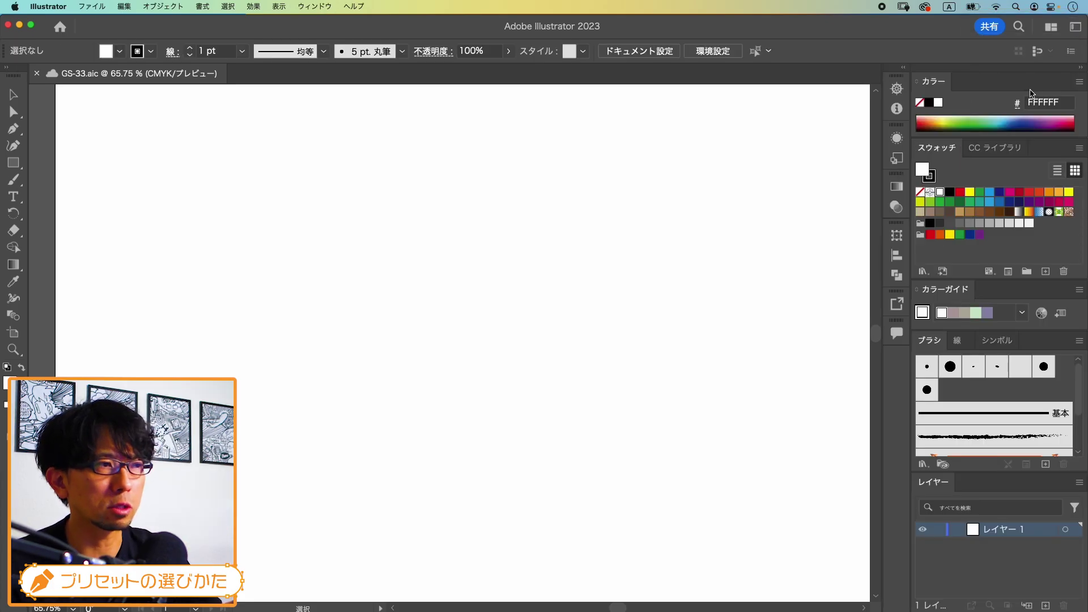
pyautogui.click(1076, 28)
pyautogui.click(1017, 88)
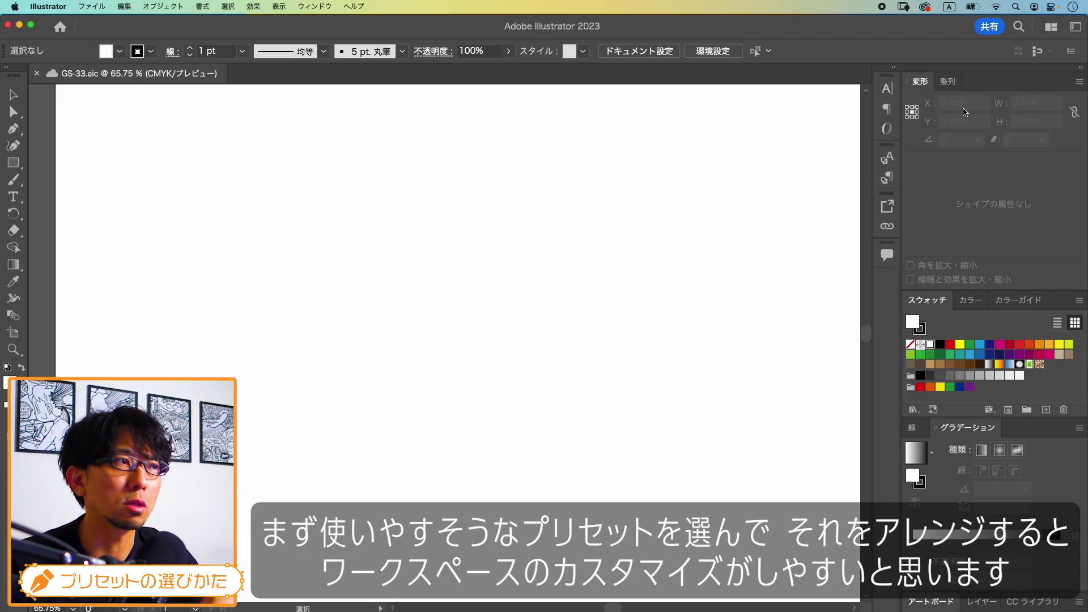
pyautogui.click(1076, 27)
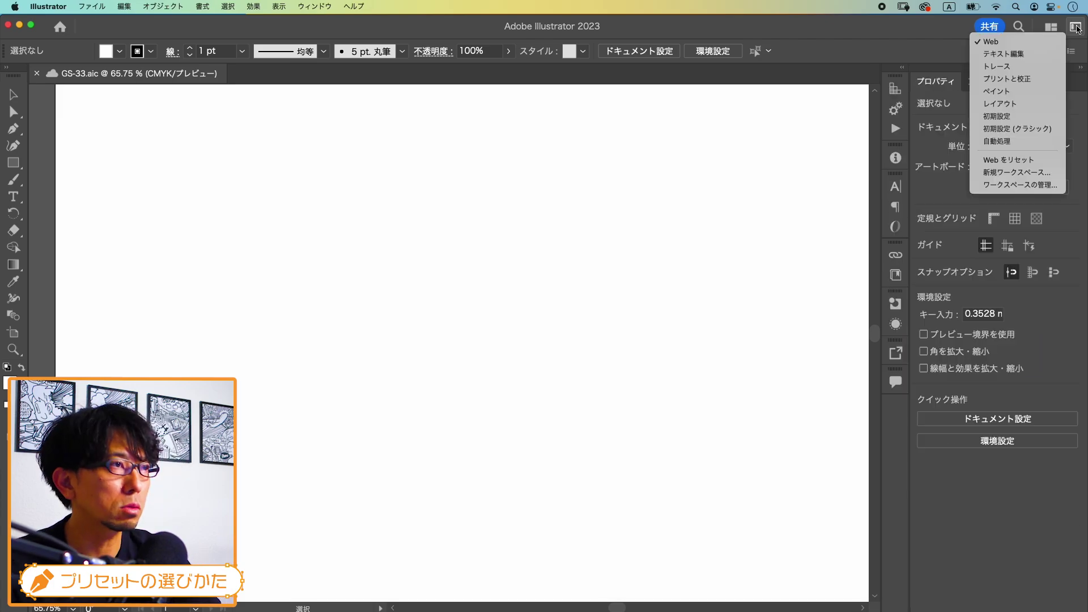
pyautogui.click(996, 91)
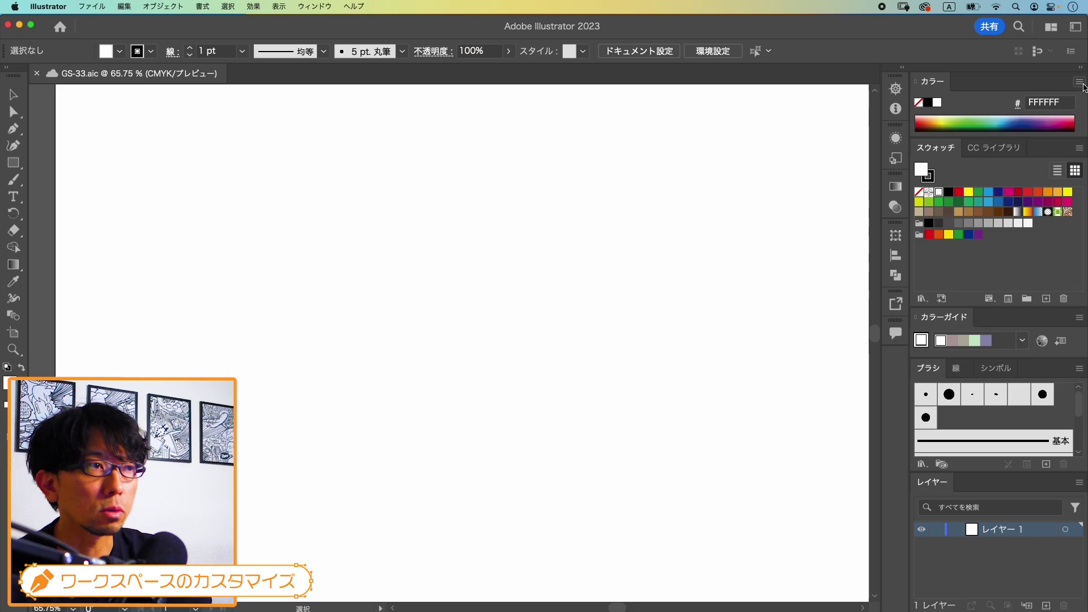
# Turn on Show Options in the Color panel menu to display the CMYK sliders
pyautogui.click(1080, 82)
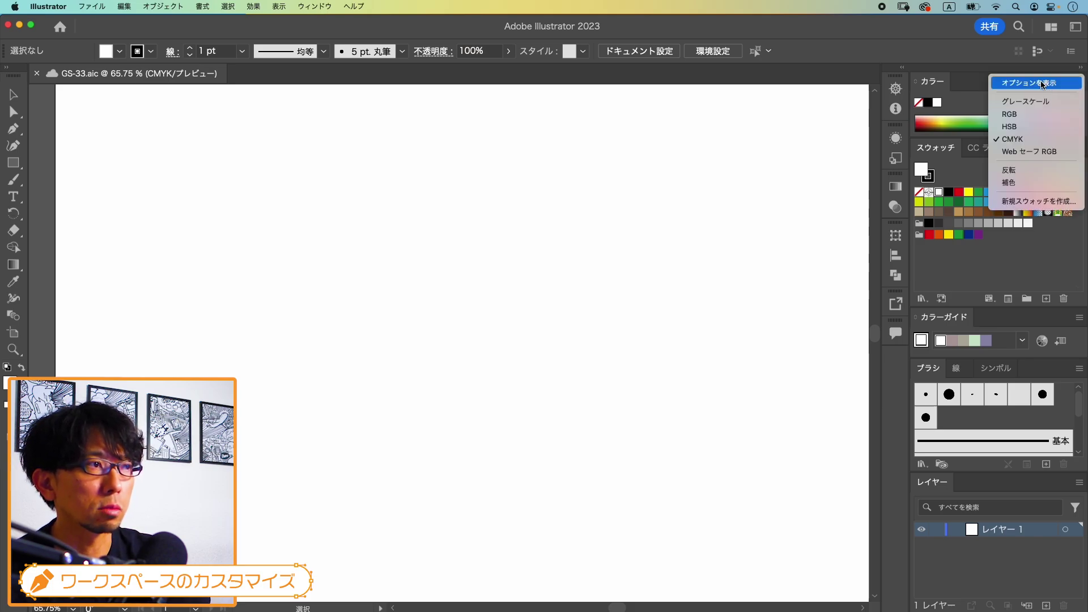
pyautogui.click(1042, 85)
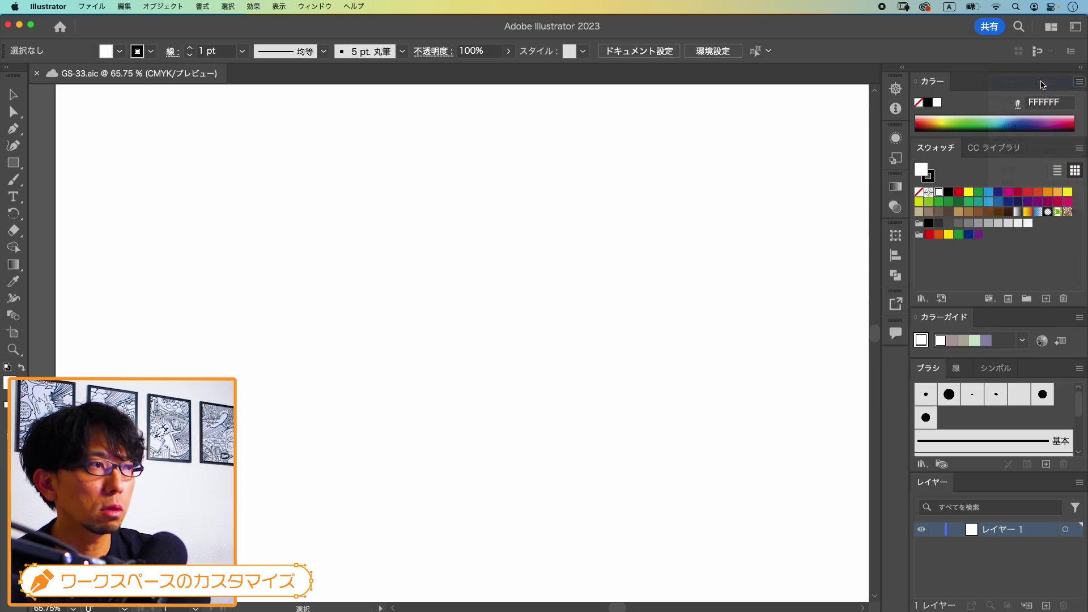
pyautogui.click(1080, 82)
pyautogui.click(1037, 84)
pyautogui.click(916, 81)
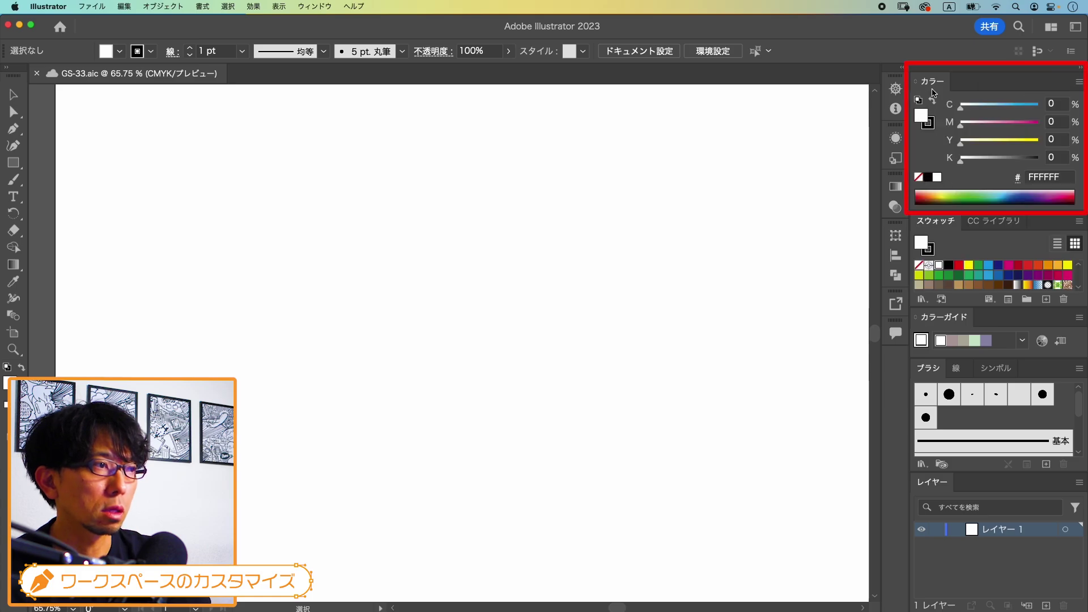
# Drag the CC Libraries tab out of the Swatches group and close it
pyautogui.click(995, 221)
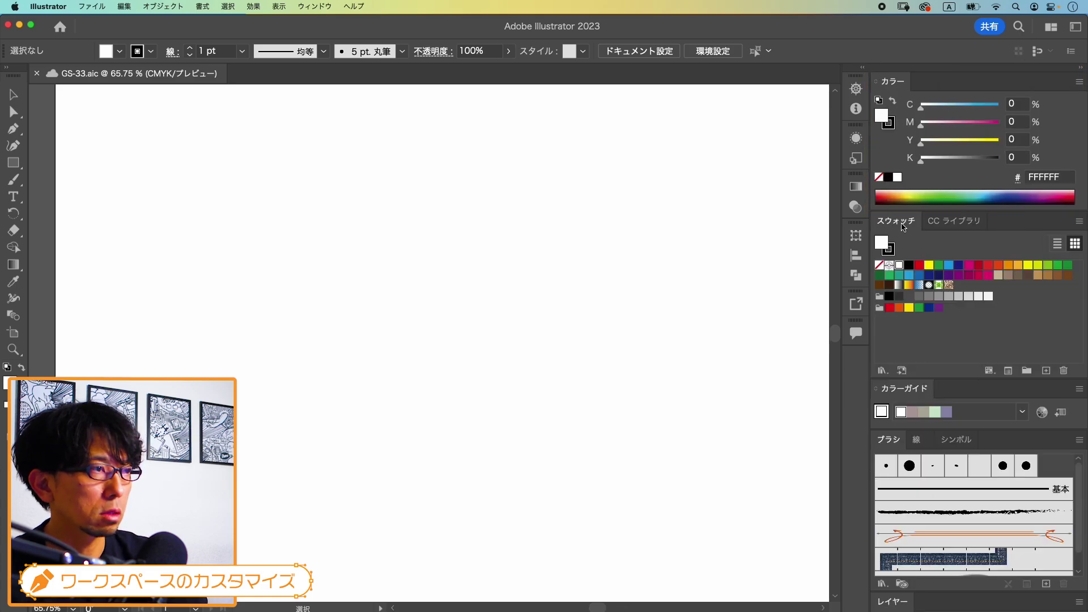
pyautogui.click(911, 220)
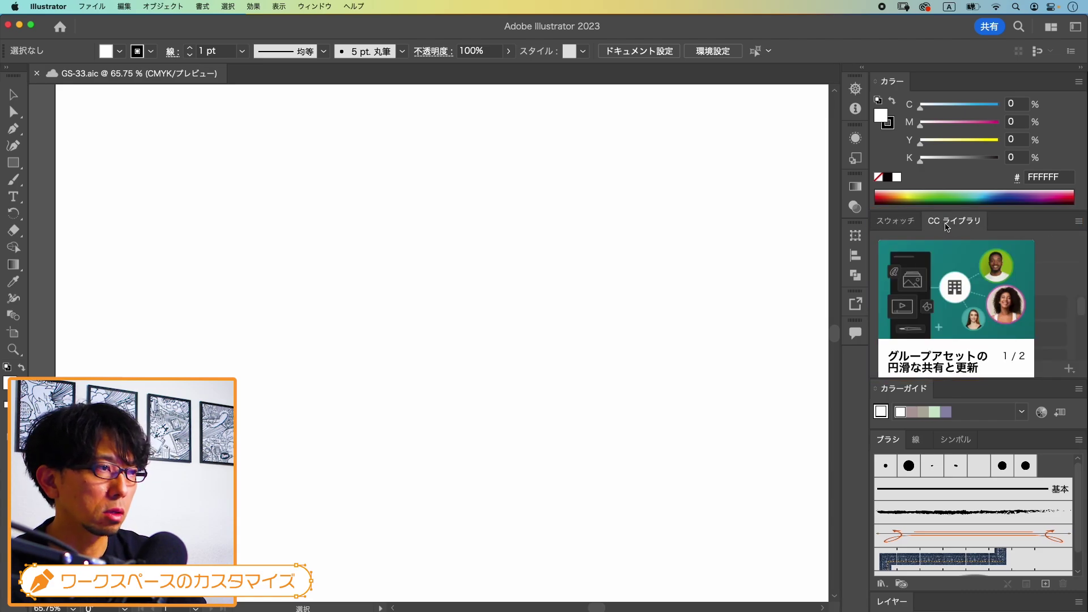
pyautogui.moveTo(957, 223); pyautogui.dragTo(576, 208)
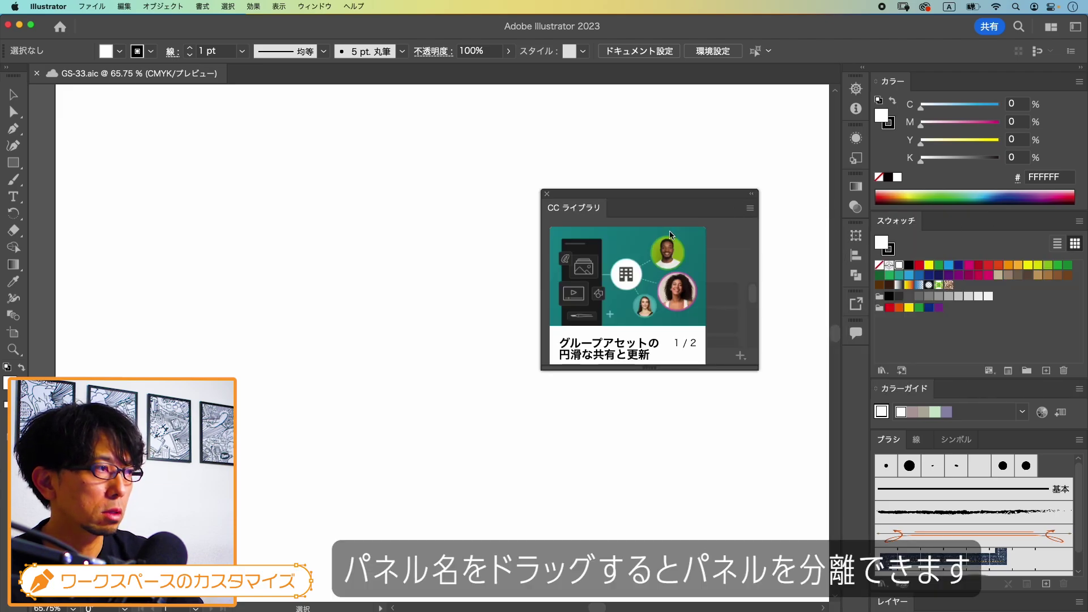
pyautogui.click(547, 195)
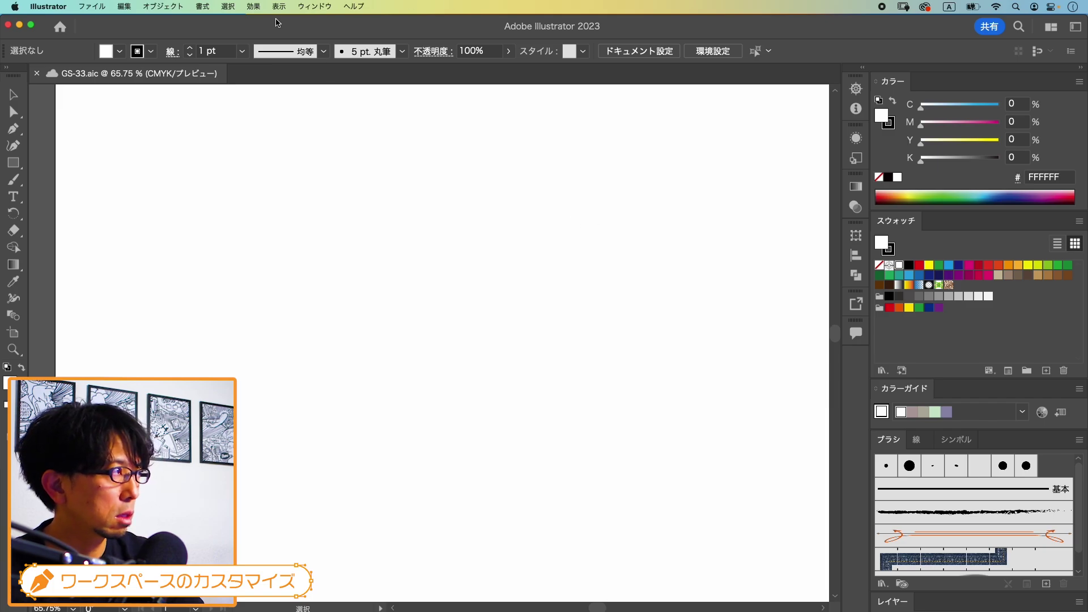
# Reopen and close CC Libraries from the Window menu, then move Swatches into the collapsed icon dock
pyautogui.click(314, 7)
pyautogui.click(320, 173)
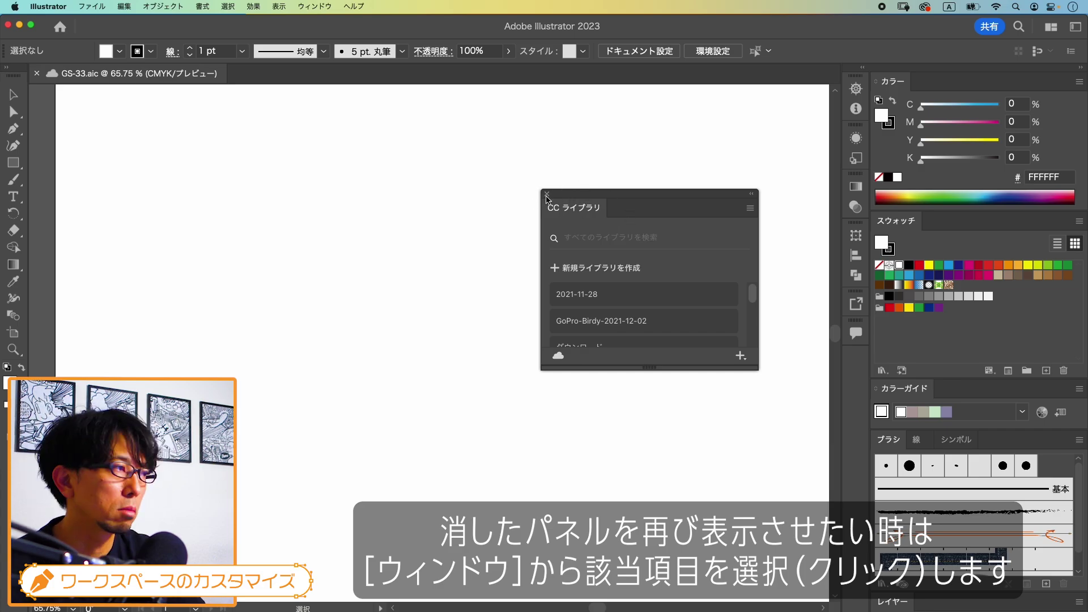
pyautogui.click(547, 195)
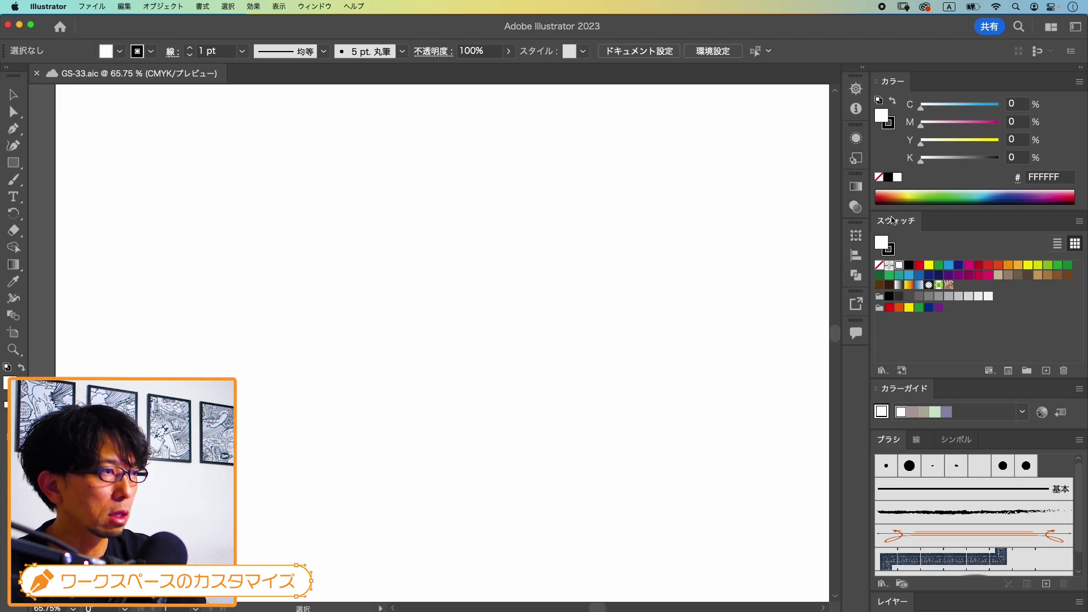
pyautogui.moveTo(894, 224)
pyautogui.mouseDown()
pyautogui.moveTo(526, 223)
pyautogui.moveTo(858, 213)
pyautogui.mouseUp()
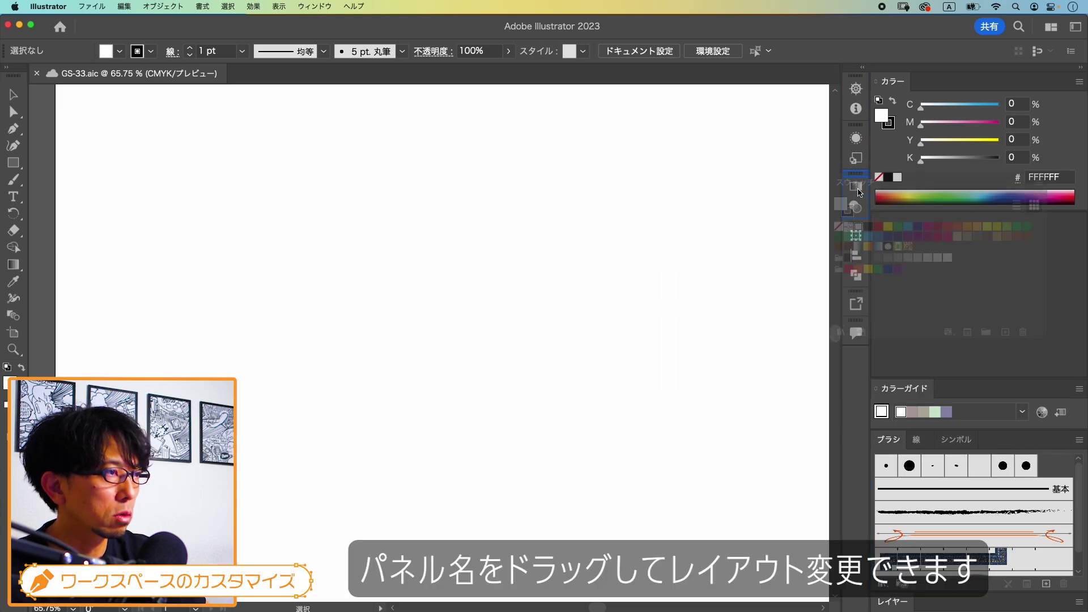
pyautogui.moveTo(858, 214); pyautogui.dragTo(858, 362)
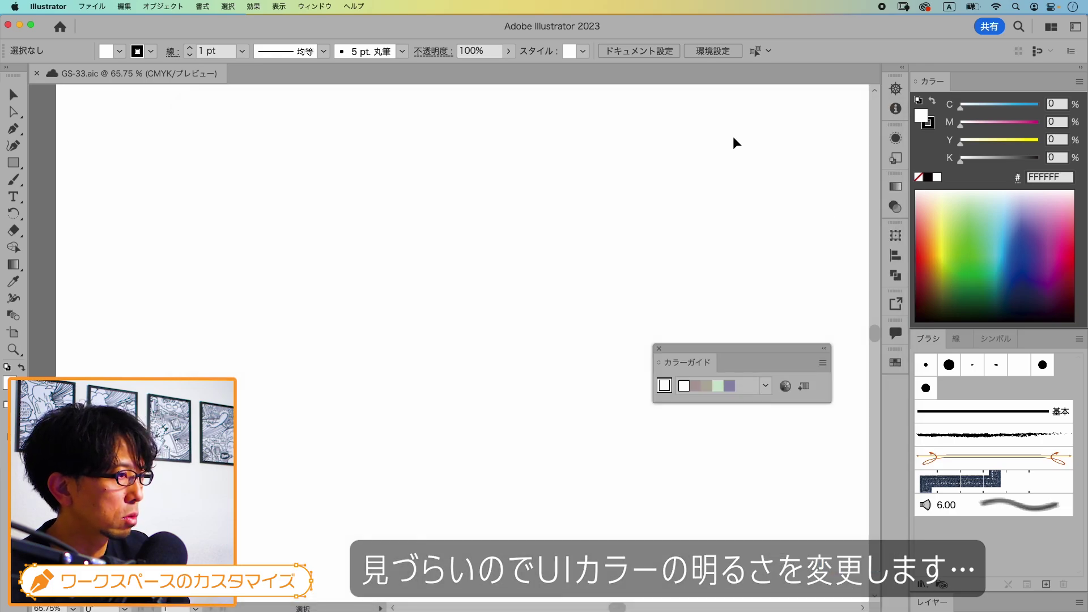
# Drop the floating Color Guide onto the collapsed Swatches icon and expand the tabbed group
pyautogui.moveTo(697, 354)
pyautogui.mouseDown()
pyautogui.moveTo(652, 369)
pyautogui.moveTo(846, 413)
pyautogui.mouseUp()
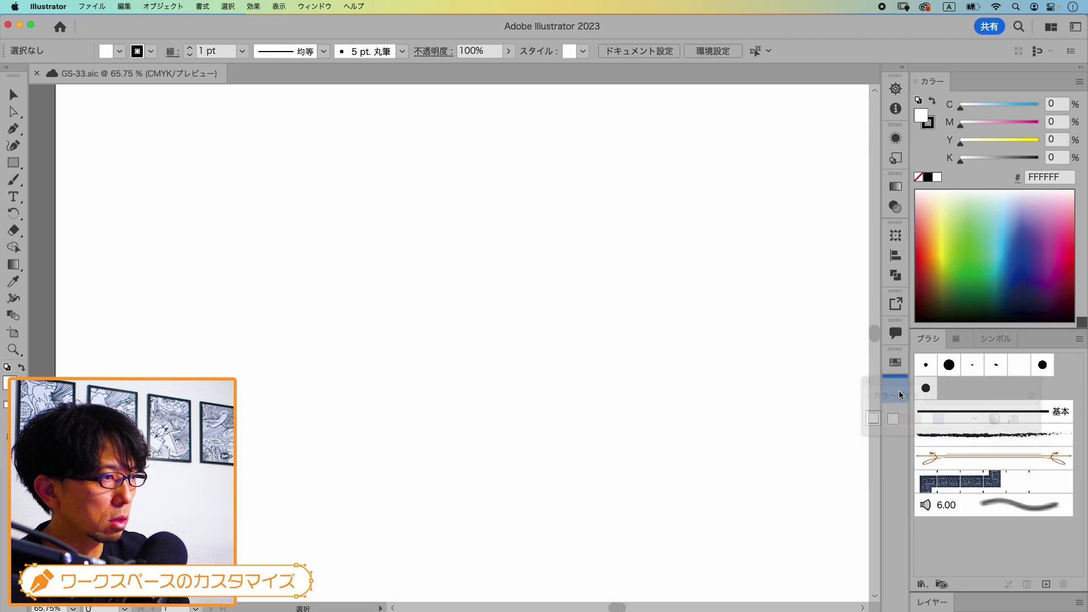
pyautogui.moveTo(904, 397)
pyautogui.mouseDown()
pyautogui.moveTo(790, 370)
pyautogui.moveTo(897, 363)
pyautogui.mouseUp()
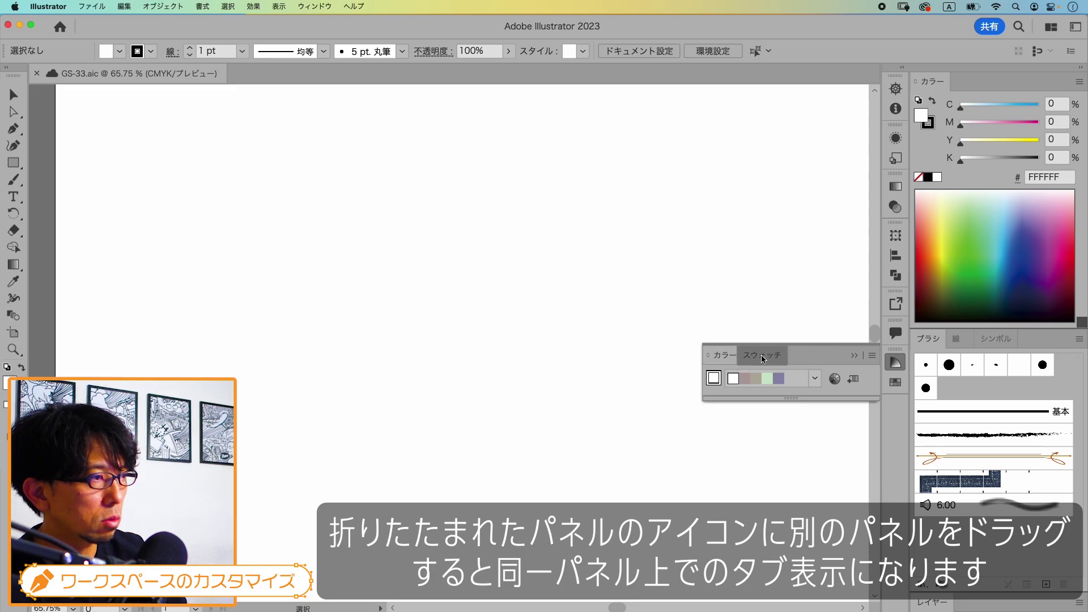
pyautogui.doubleClick(724, 357)
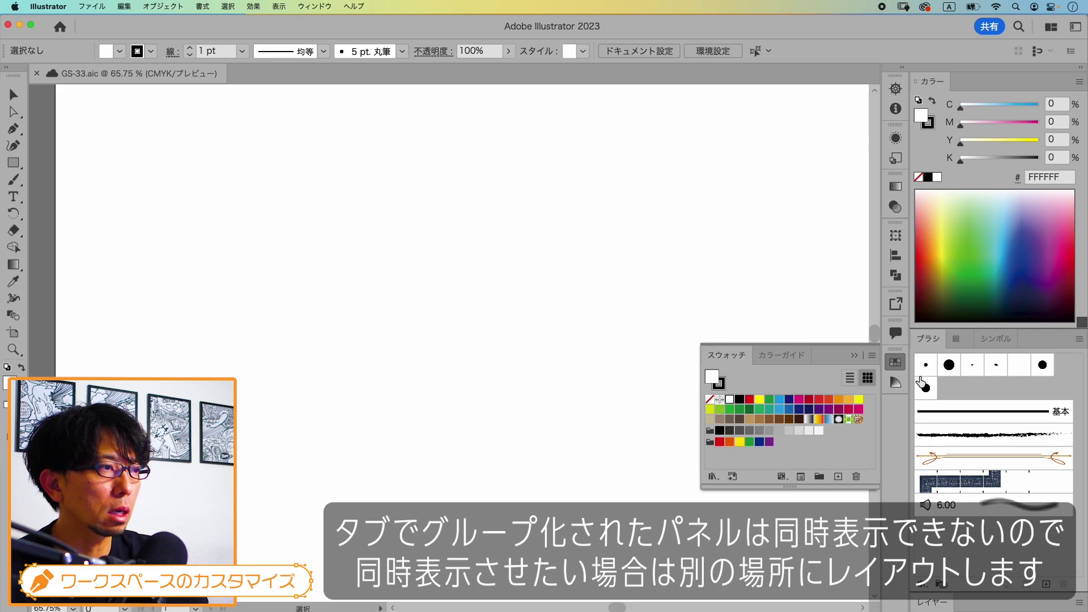
# Preview the Gradient and Swatches panels from the collapsed icon dock
pyautogui.click(901, 192)
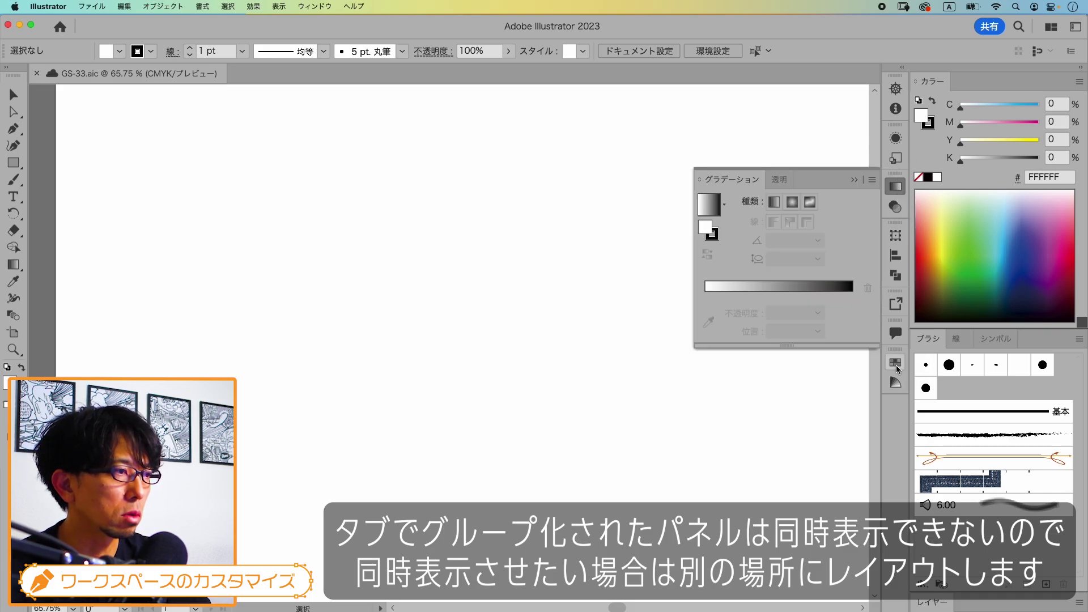
pyautogui.click(896, 363)
pyautogui.click(896, 187)
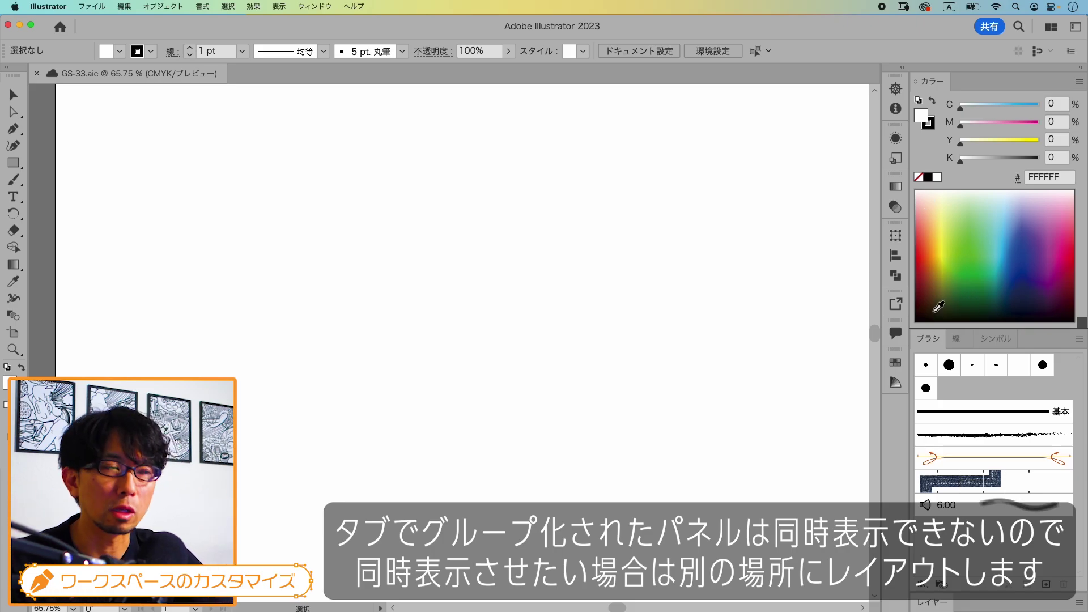
pyautogui.click(895, 186)
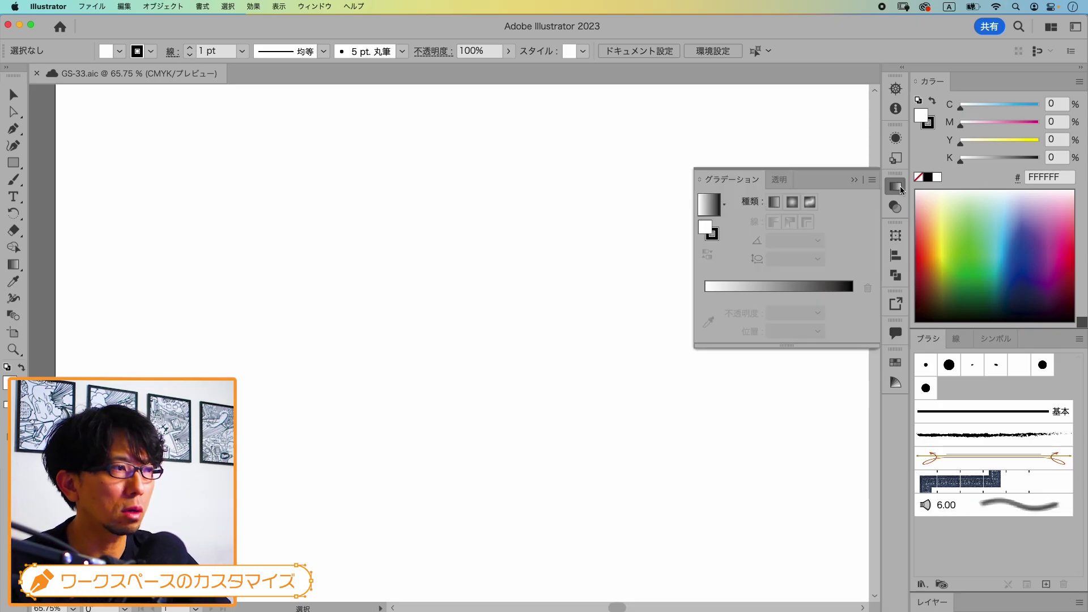
pyautogui.click(897, 363)
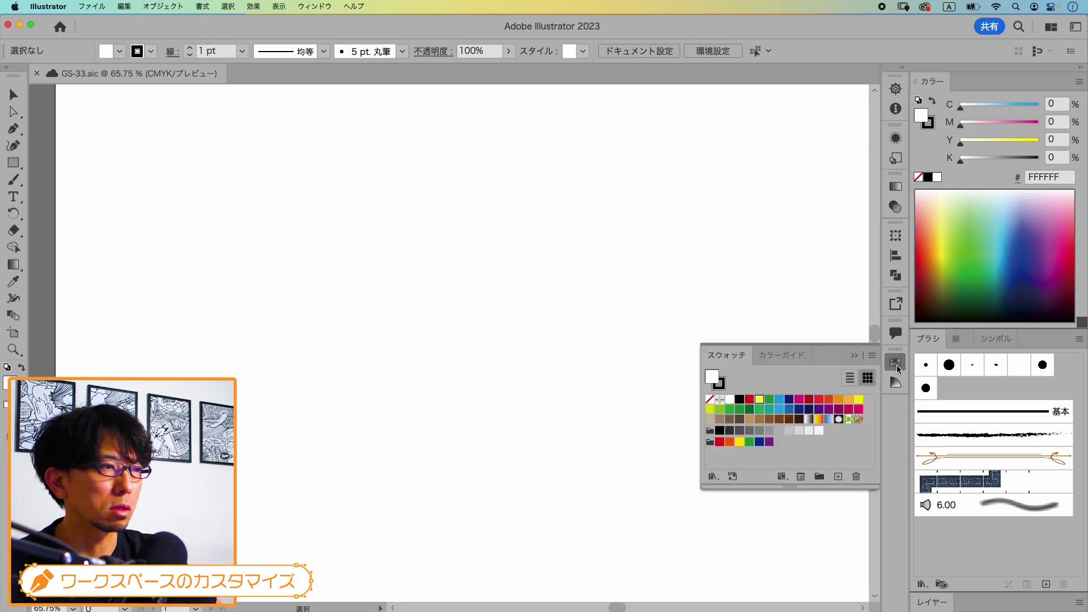
# Dock Swatches as a tab beside the Color (カラー) tab in the expanded column
pyautogui.moveTo(897, 363); pyautogui.dragTo(963, 82)
pyautogui.click(929, 82)
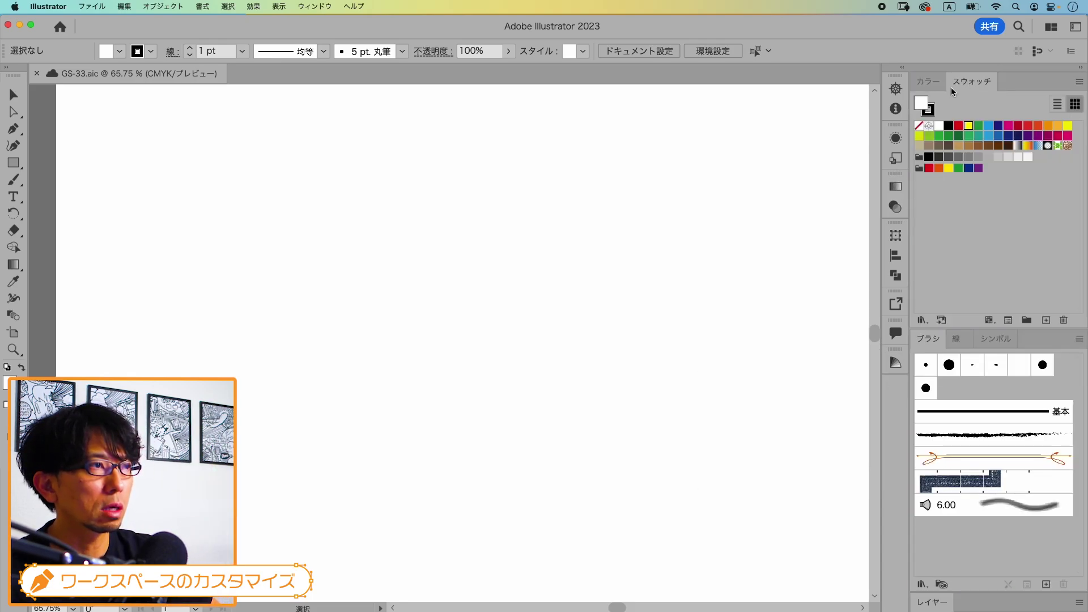
pyautogui.click(929, 82)
pyautogui.click(970, 84)
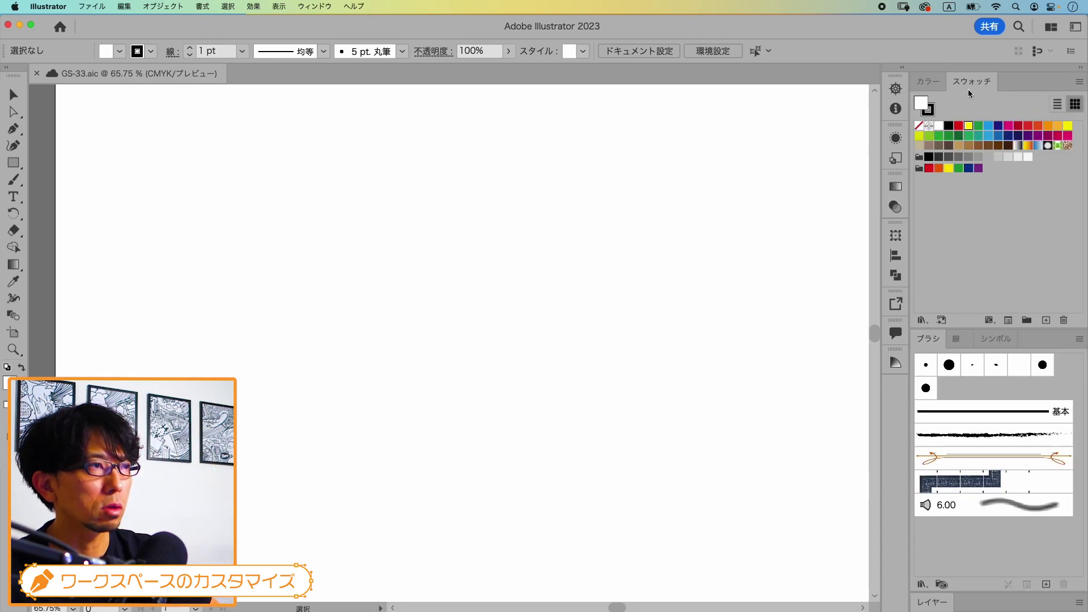
pyautogui.click(897, 188)
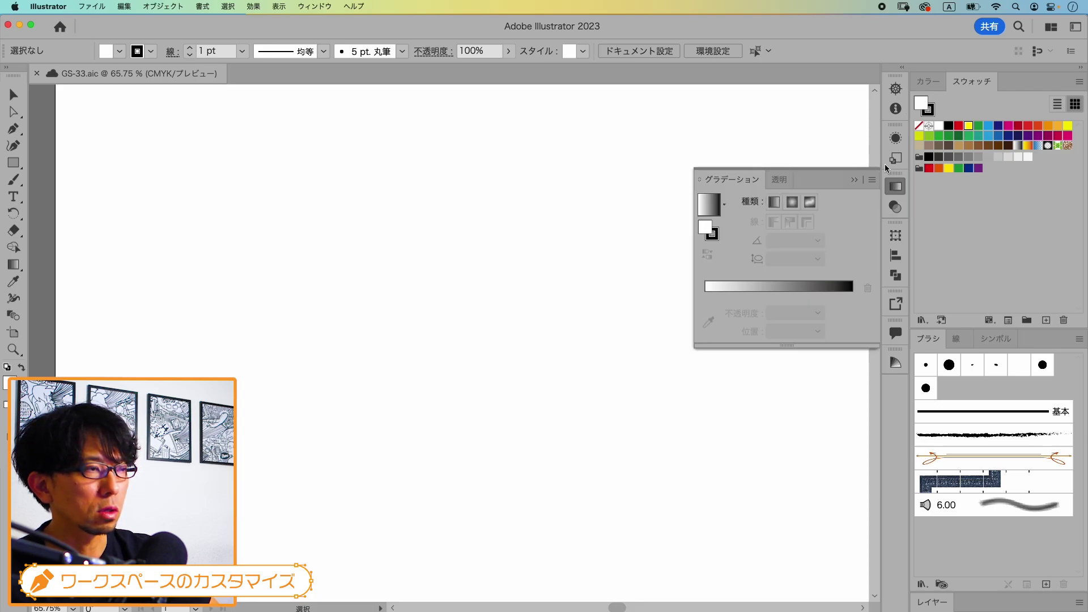
# Fill with a yellow-to-dark-blue gradient and save the document
pyautogui.click(709, 204)
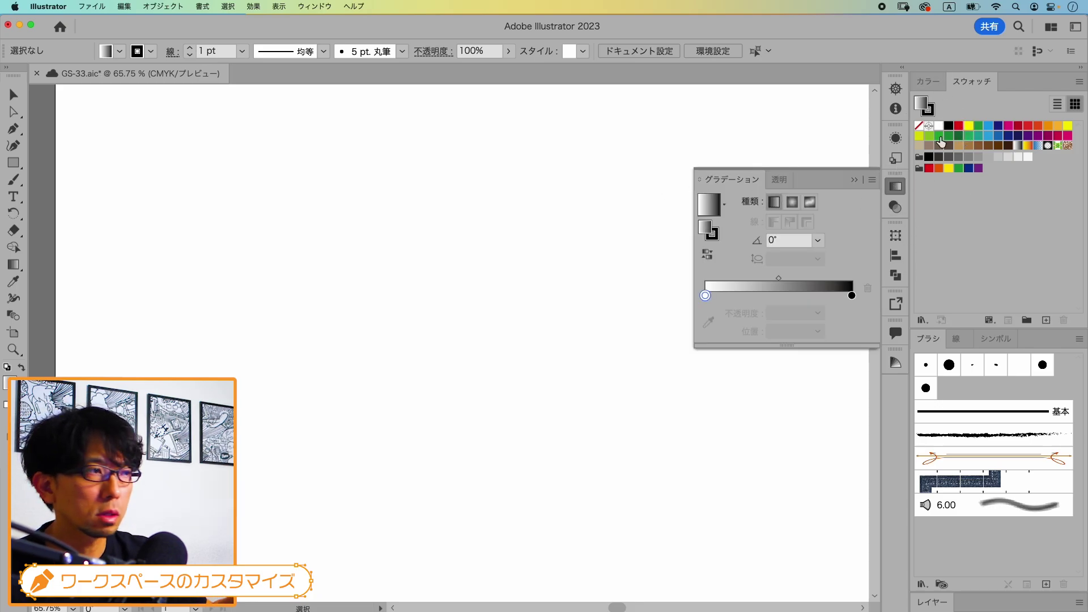
pyautogui.moveTo(705, 295)
pyautogui.mouseDown()
pyautogui.moveTo(726, 296)
pyautogui.moveTo(705, 295)
pyautogui.mouseUp()
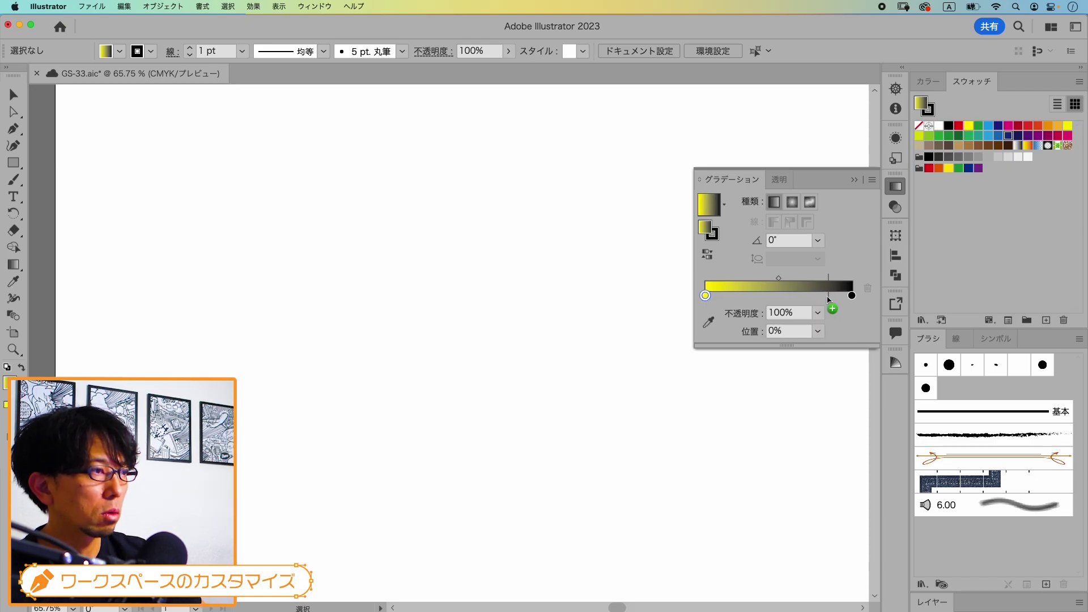
pyautogui.moveTo(852, 295)
pyautogui.mouseDown()
pyautogui.moveTo(826, 295)
pyautogui.moveTo(852, 295)
pyautogui.mouseUp()
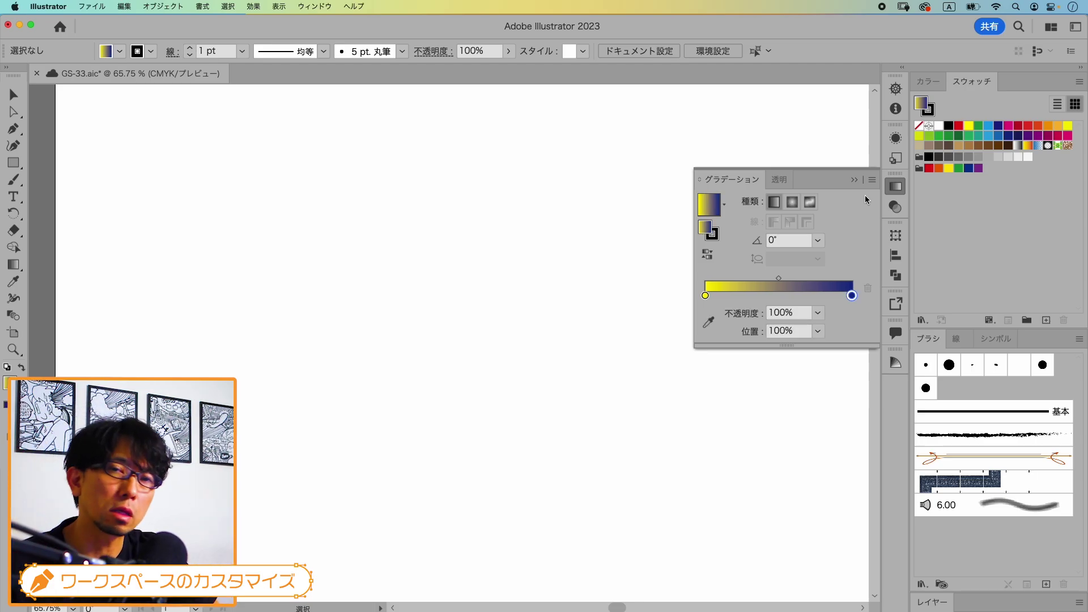
pyautogui.press('super+s')
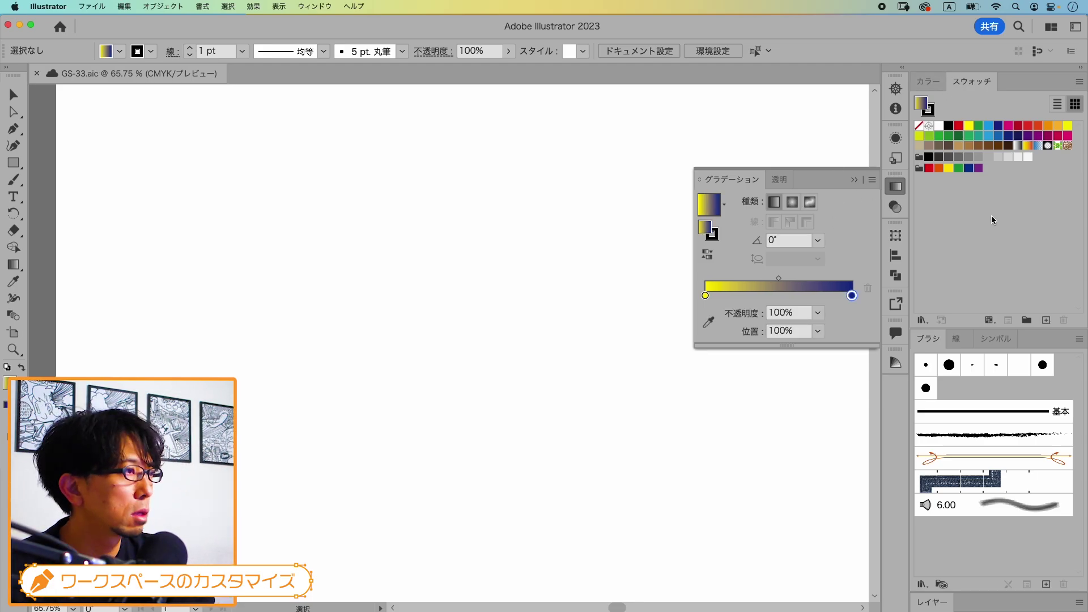
# Move the Gradient icon to the top of the collapsed dock and raise another icon
pyautogui.click(886, 188)
pyautogui.moveTo(893, 185); pyautogui.dragTo(898, 77)
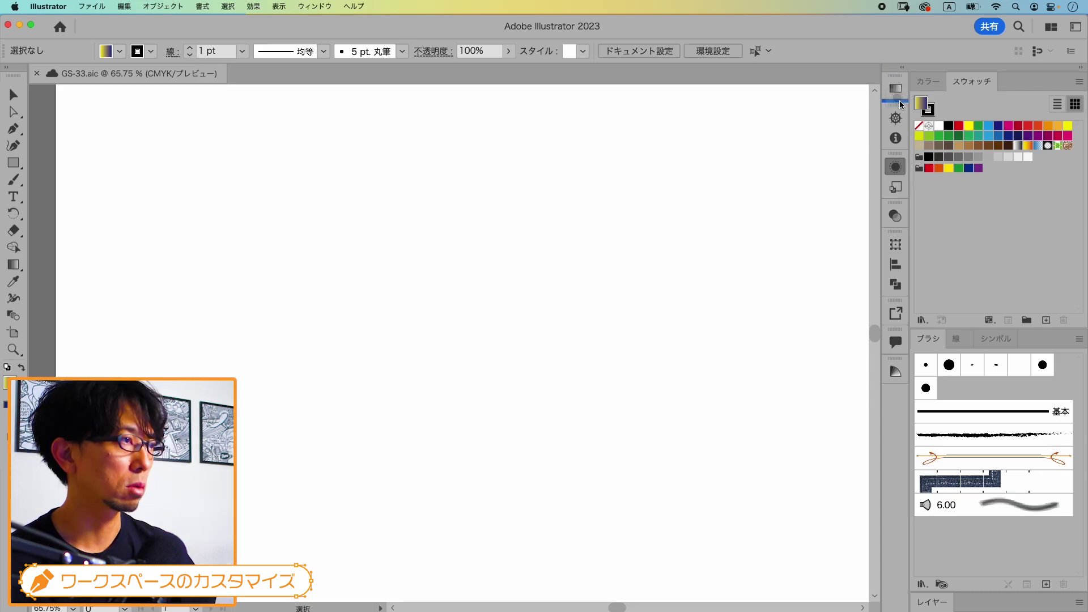
pyautogui.moveTo(896, 168); pyautogui.dragTo(901, 107)
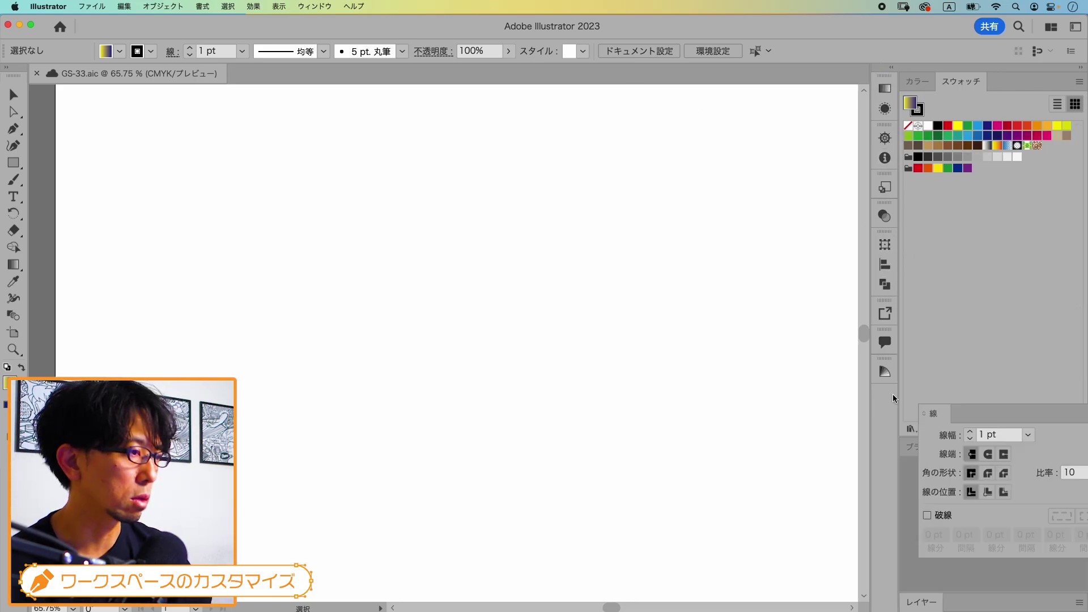
# Pull Stroke's neighbouring panel out to float and dock Navigator as a tab beside Color
pyautogui.click(897, 128)
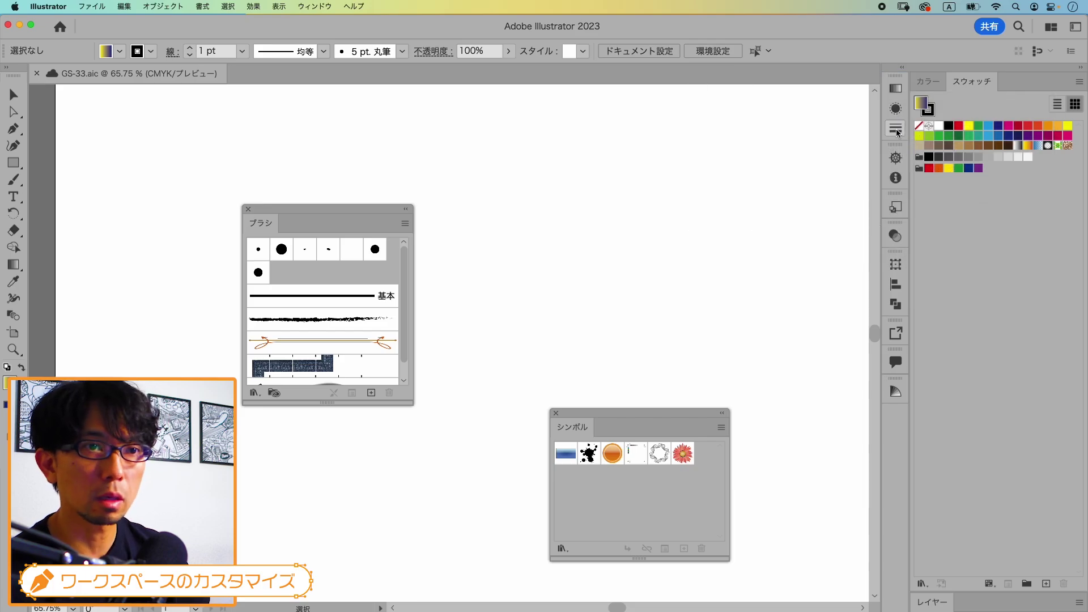
pyautogui.moveTo(895, 178)
pyautogui.mouseDown()
pyautogui.moveTo(902, 149)
pyautogui.moveTo(609, 194)
pyautogui.mouseUp()
pyautogui.moveTo(560, 233)
pyautogui.mouseDown()
pyautogui.moveTo(586, 183)
pyautogui.moveTo(1014, 85)
pyautogui.mouseUp()
pyautogui.click(1027, 81)
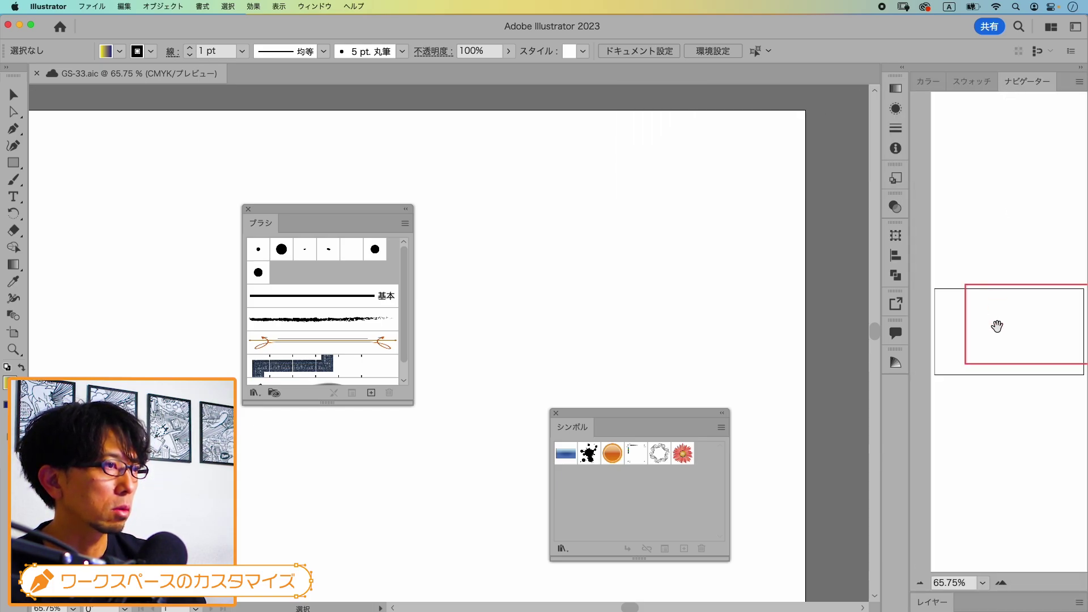
pyautogui.click(928, 81)
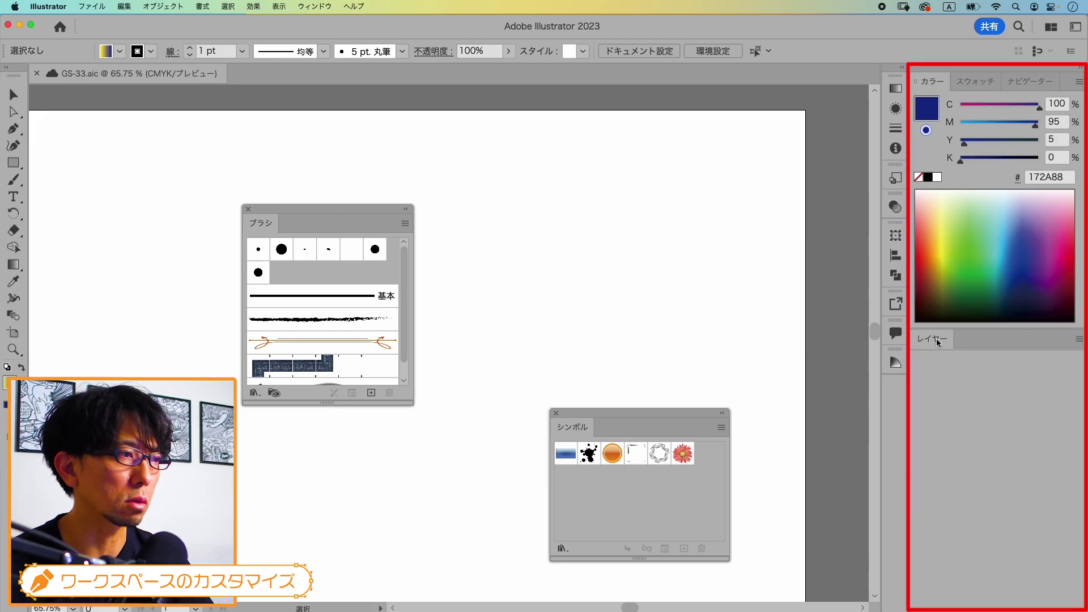
# Float Transparency with full options shown and dock it above the Layers panel
pyautogui.click(894, 207)
pyautogui.moveTo(709, 201); pyautogui.dragTo(518, 171)
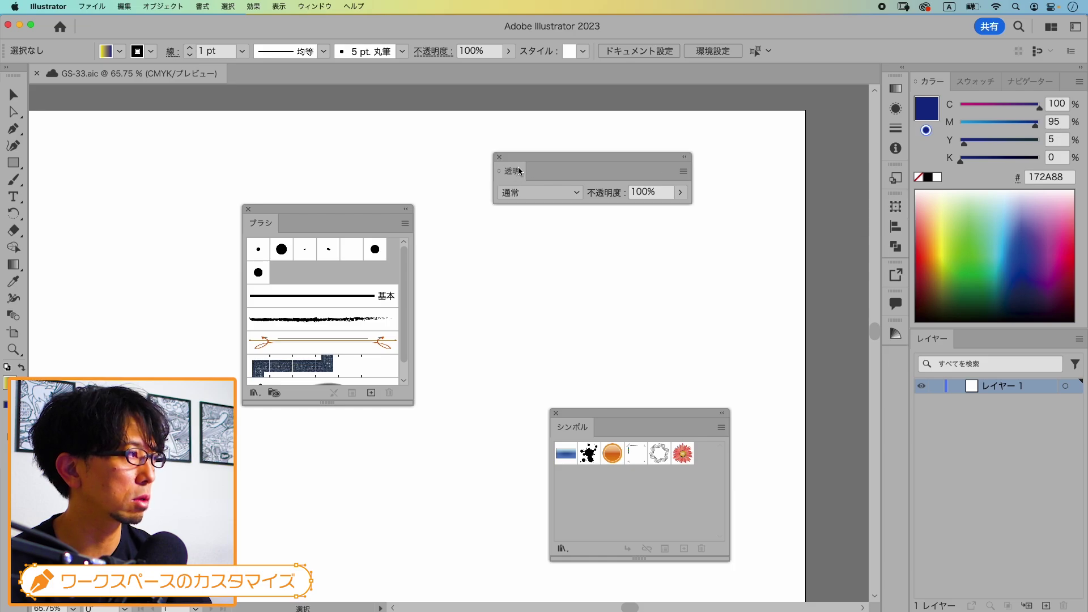
pyautogui.click(684, 172)
pyautogui.click(726, 179)
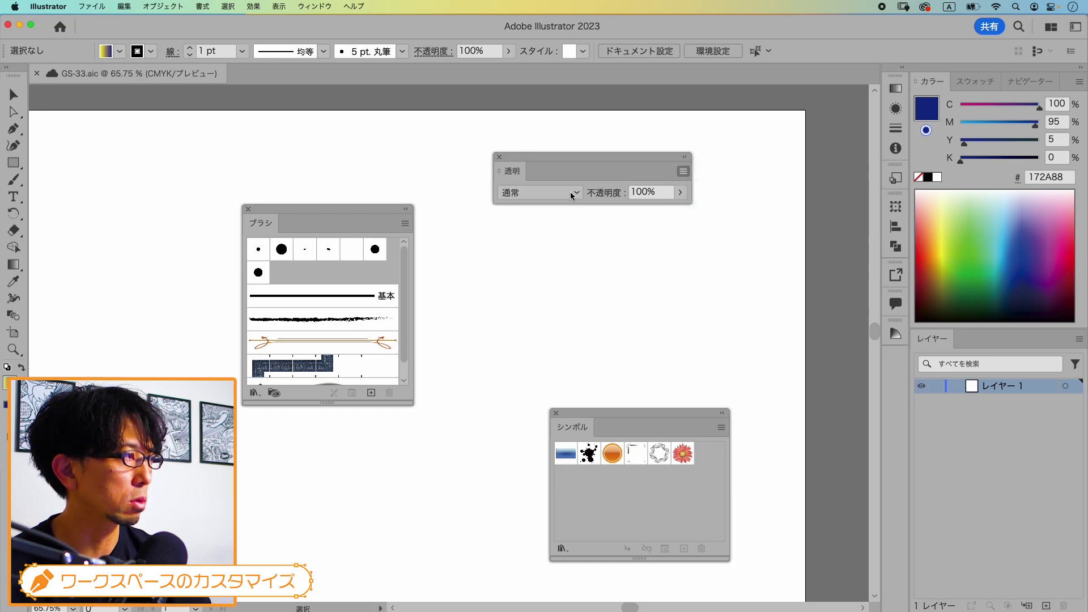
pyautogui.moveTo(513, 178)
pyautogui.mouseDown()
pyautogui.moveTo(733, 287)
pyautogui.moveTo(943, 332)
pyautogui.mouseUp()
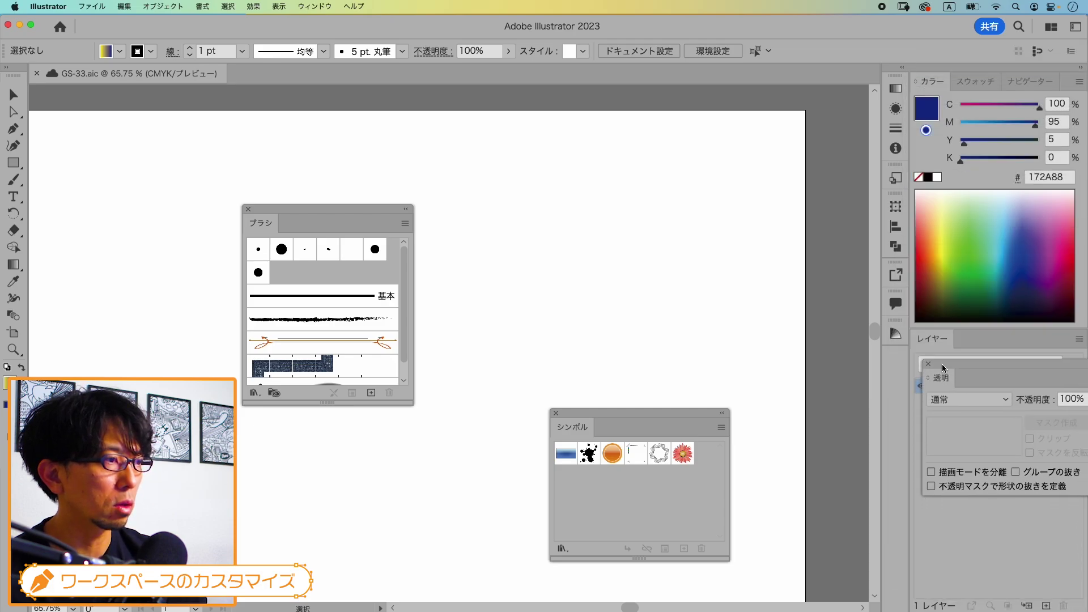
pyautogui.moveTo(942, 332); pyautogui.dragTo(939, 330)
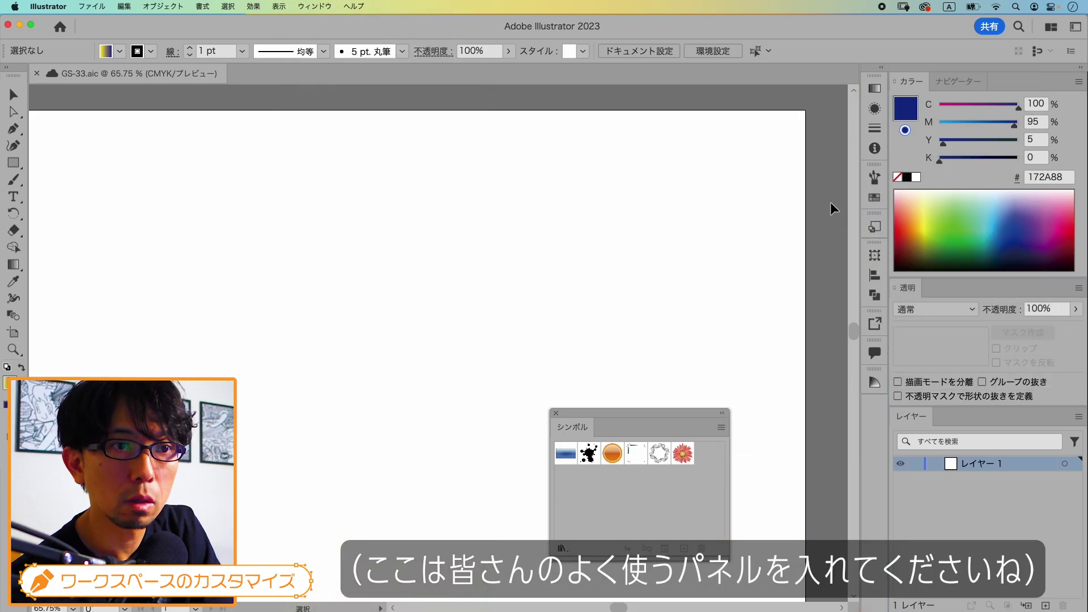
# Add the 3D panel from the Window menu and dock it with the other panels
pyautogui.click(315, 6)
pyautogui.click(352, 159)
pyautogui.moveTo(510, 68); pyautogui.dragTo(875, 271)
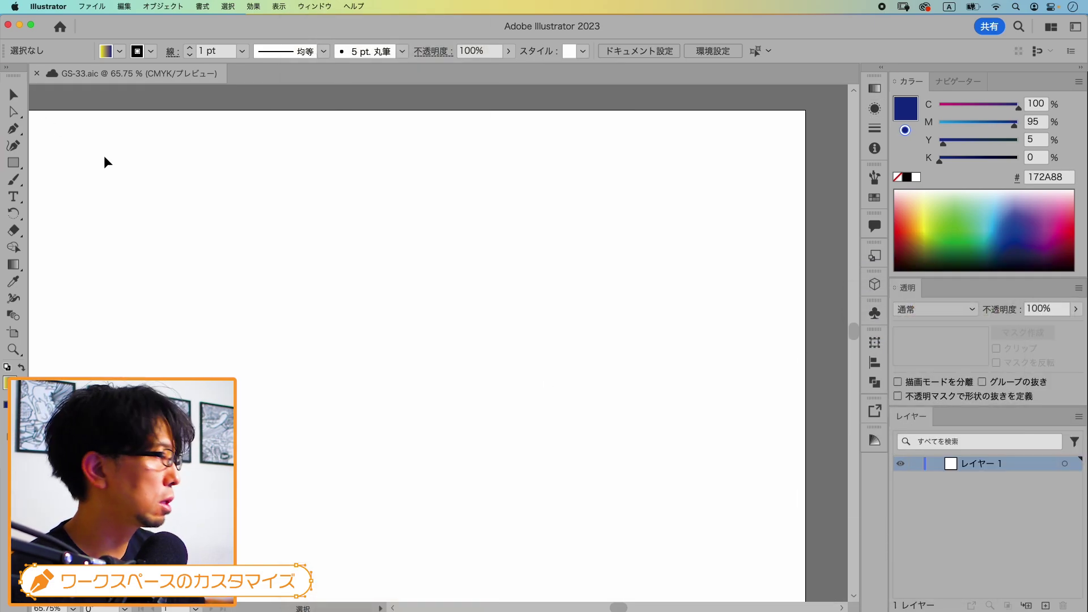
# Switch to the advanced two-column toolbar and toggle it between one and two columns
pyautogui.click(315, 6)
pyautogui.moveTo(357, 142)
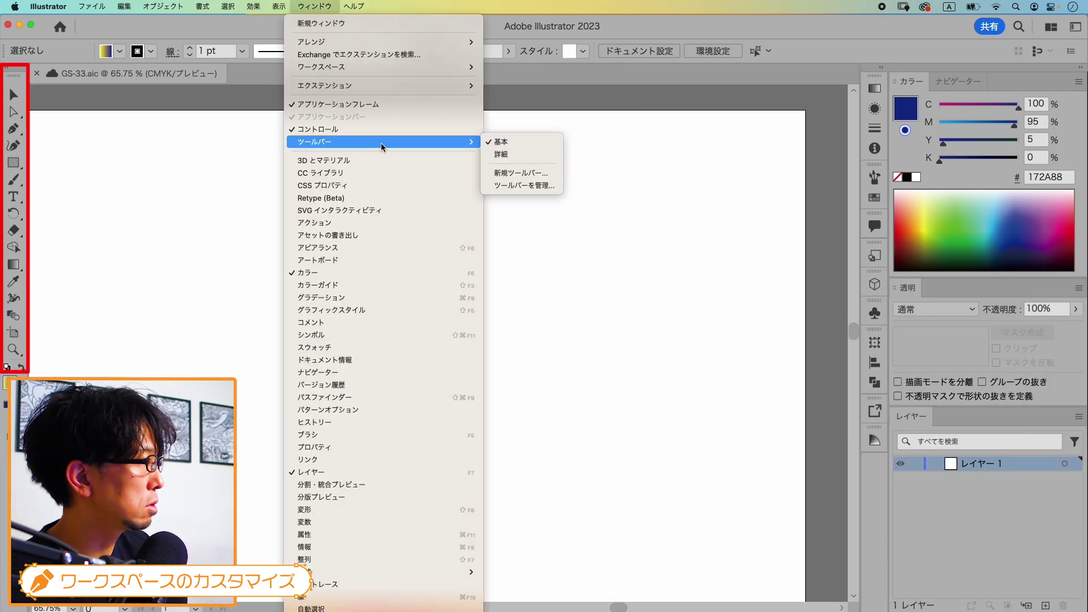
pyautogui.click(508, 160)
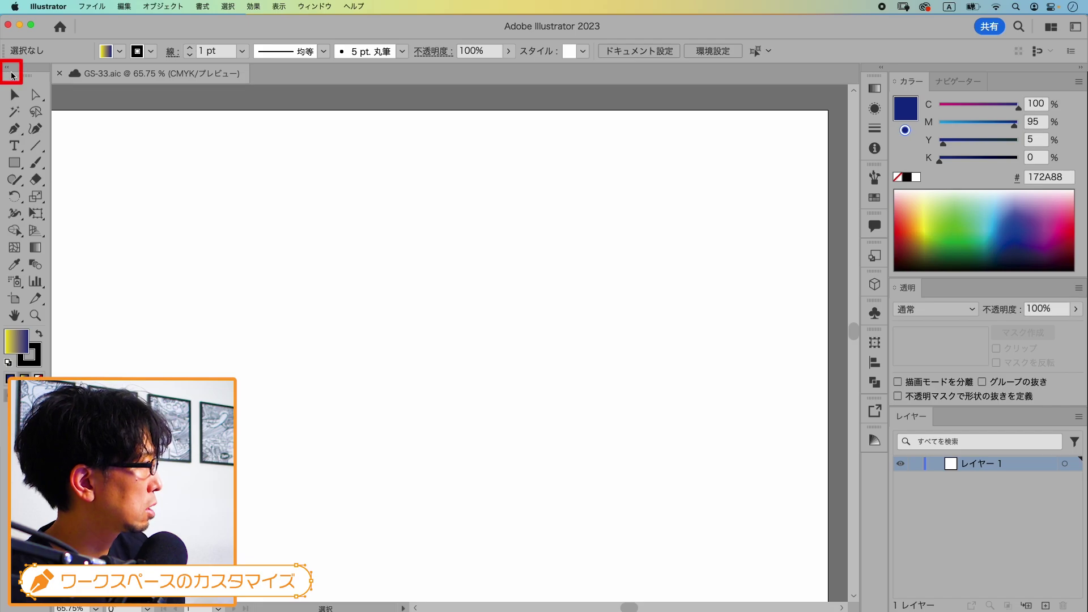
pyautogui.click(7, 70)
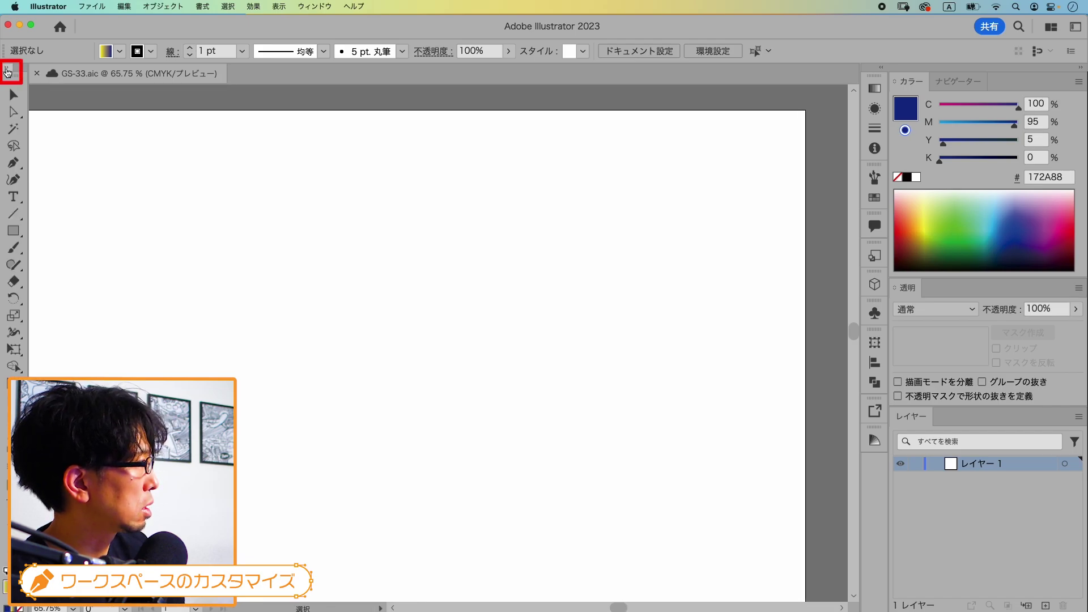
pyautogui.click(8, 70)
pyautogui.click(7, 70)
pyautogui.click(8, 70)
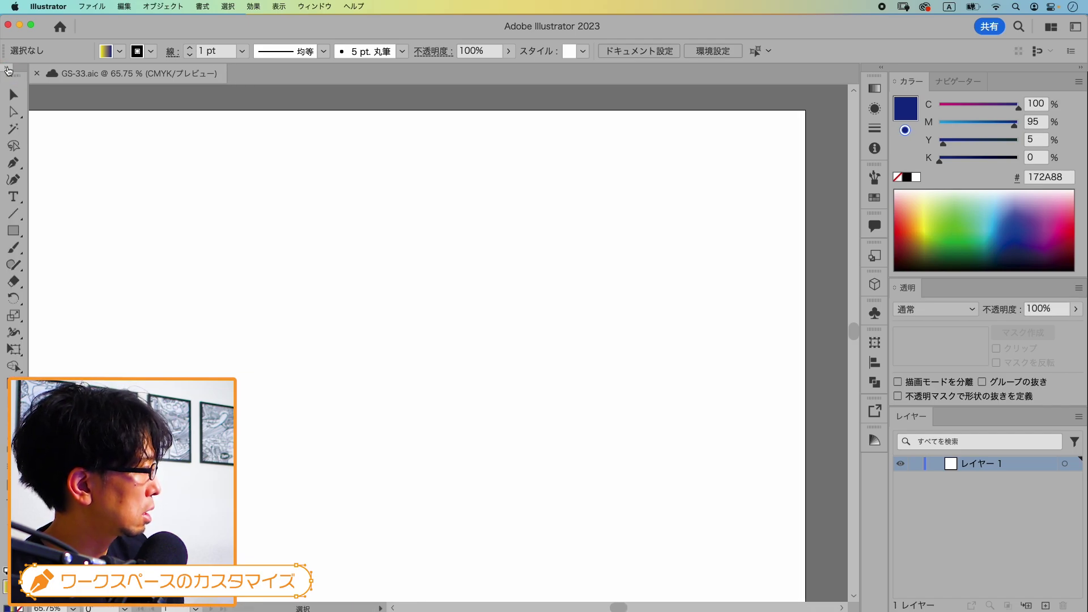
pyautogui.click(8, 70)
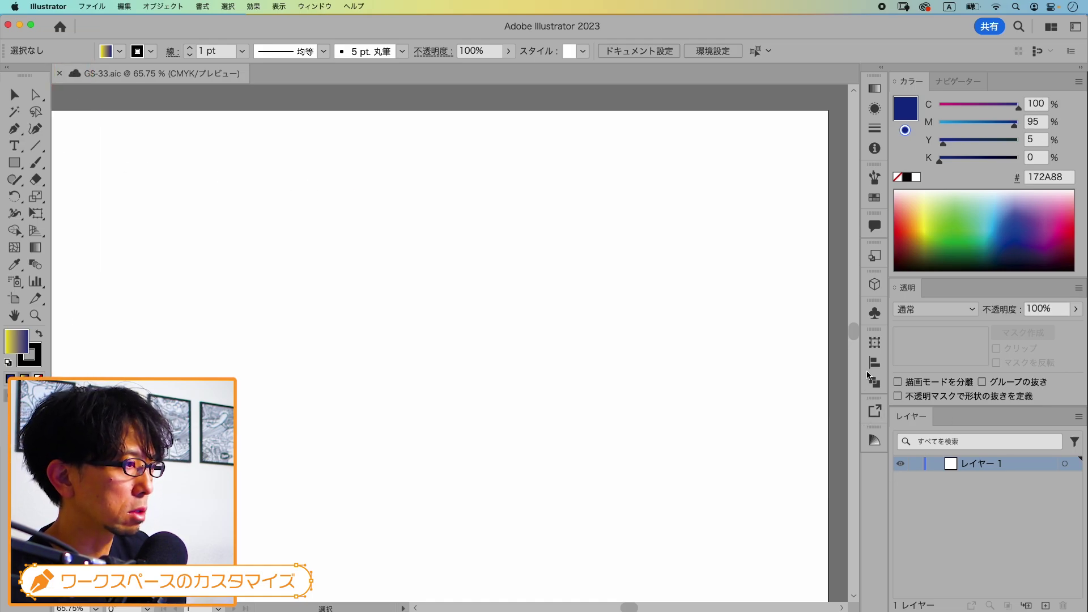
# Move the Align panel from the right dock into a new collapsed column beside the Tools panel
pyautogui.moveTo(874, 364); pyautogui.dragTo(558, 261)
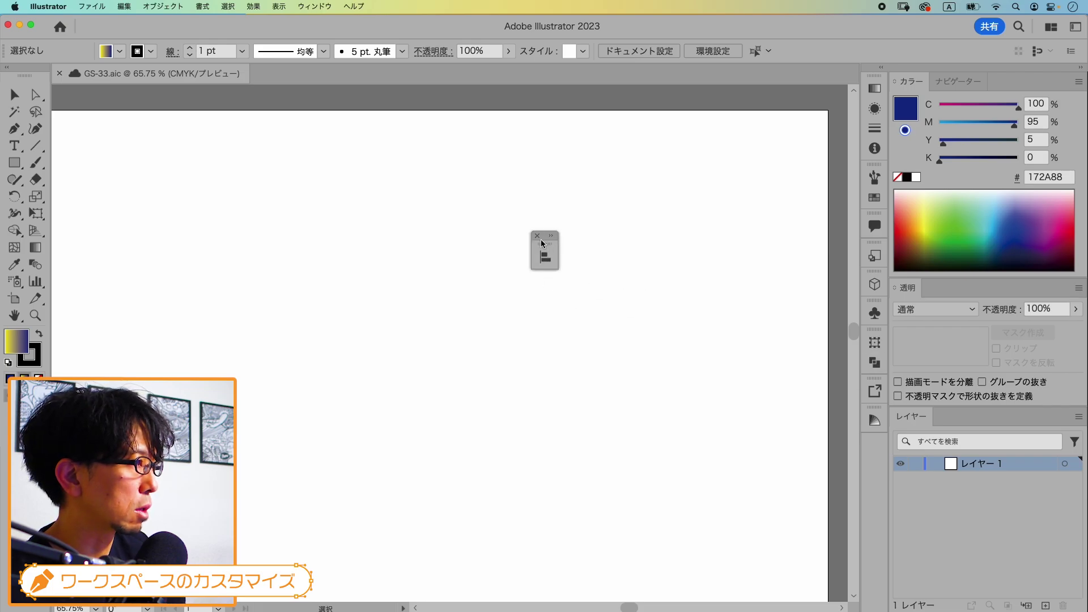
pyautogui.doubleClick(543, 244)
pyautogui.moveTo(556, 246); pyautogui.dragTo(59, 90)
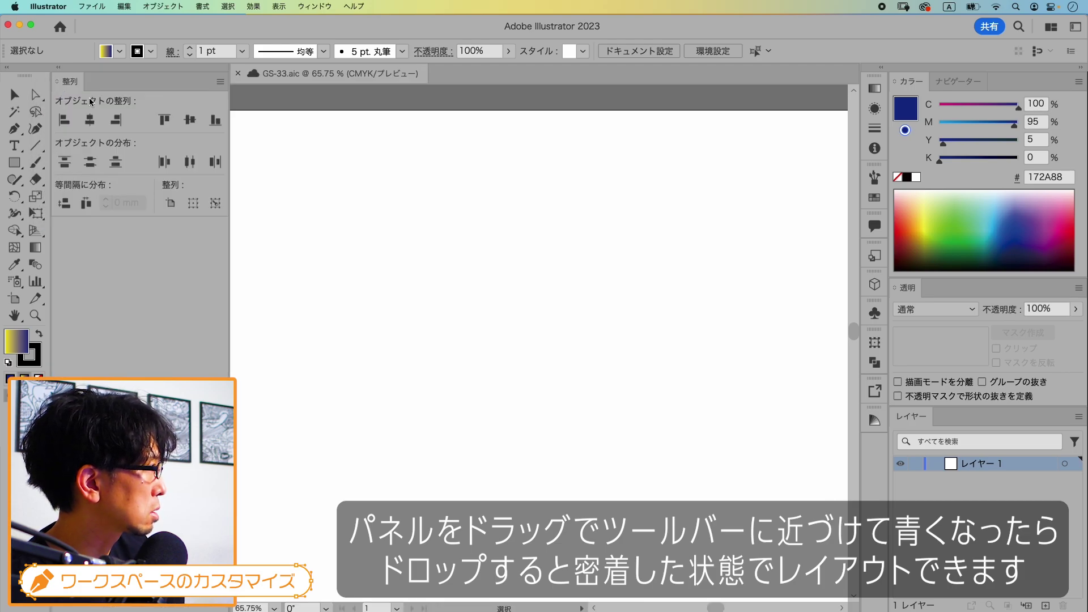
pyautogui.click(60, 72)
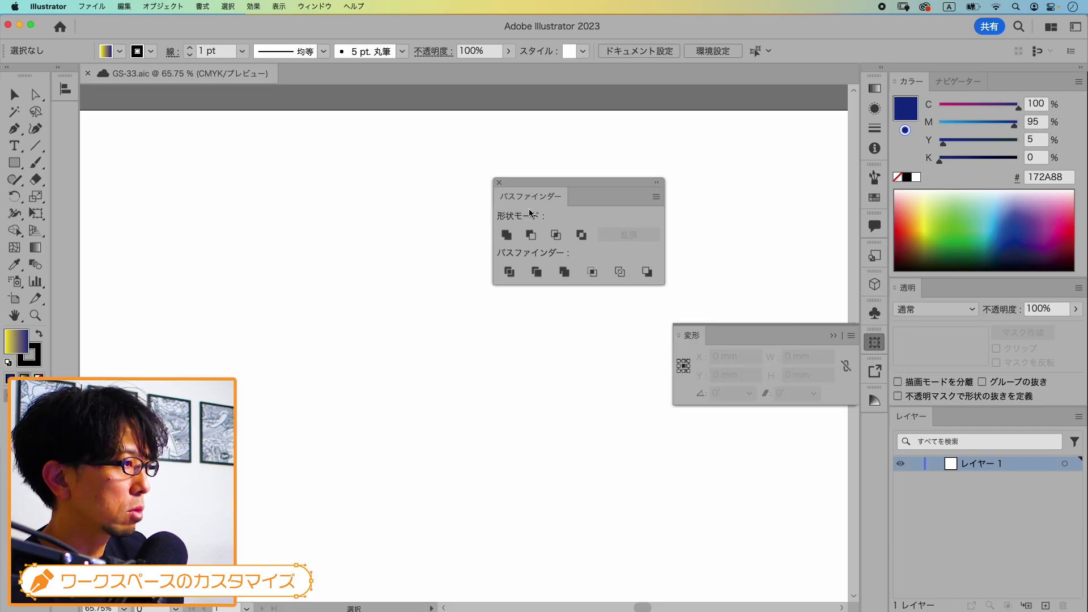
# Dock Pathfinder and Transform in the new column and show the Paragraph settings
pyautogui.moveTo(874, 362); pyautogui.dragTo(65, 118)
pyautogui.moveTo(875, 390)
pyautogui.mouseDown()
pyautogui.moveTo(318, 79)
pyautogui.moveTo(320, 175)
pyautogui.moveTo(68, 200)
pyautogui.mouseUp()
pyautogui.click(319, 172)
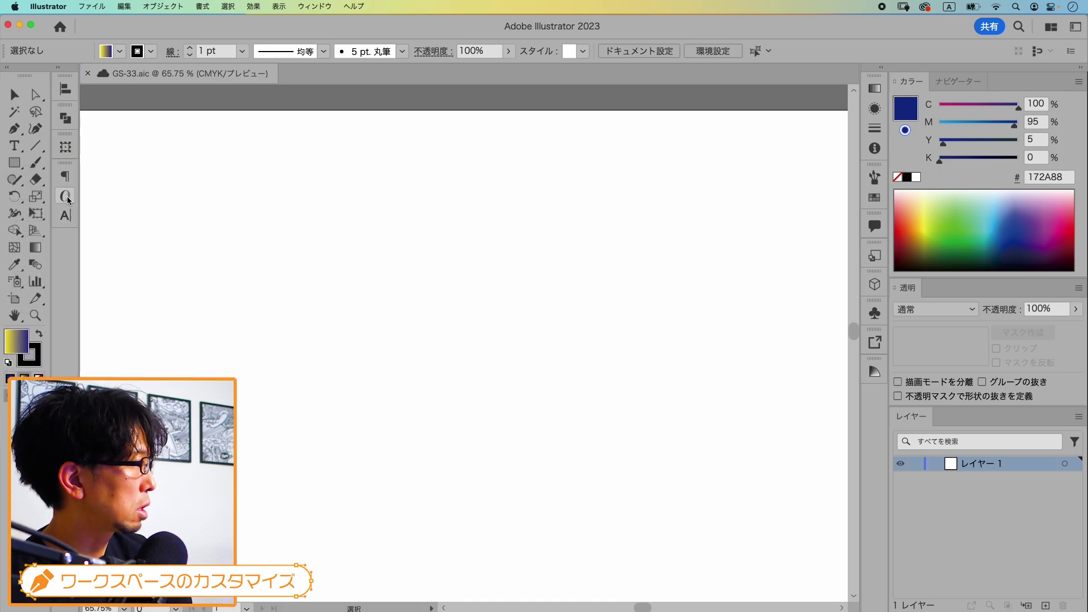
# Pull the OpenType panel out of the Paragraph group and close it
pyautogui.click(67, 179)
pyautogui.moveTo(151, 169)
pyautogui.mouseDown()
pyautogui.moveTo(508, 214)
pyautogui.moveTo(366, 188)
pyautogui.mouseUp()
pyautogui.click(348, 178)
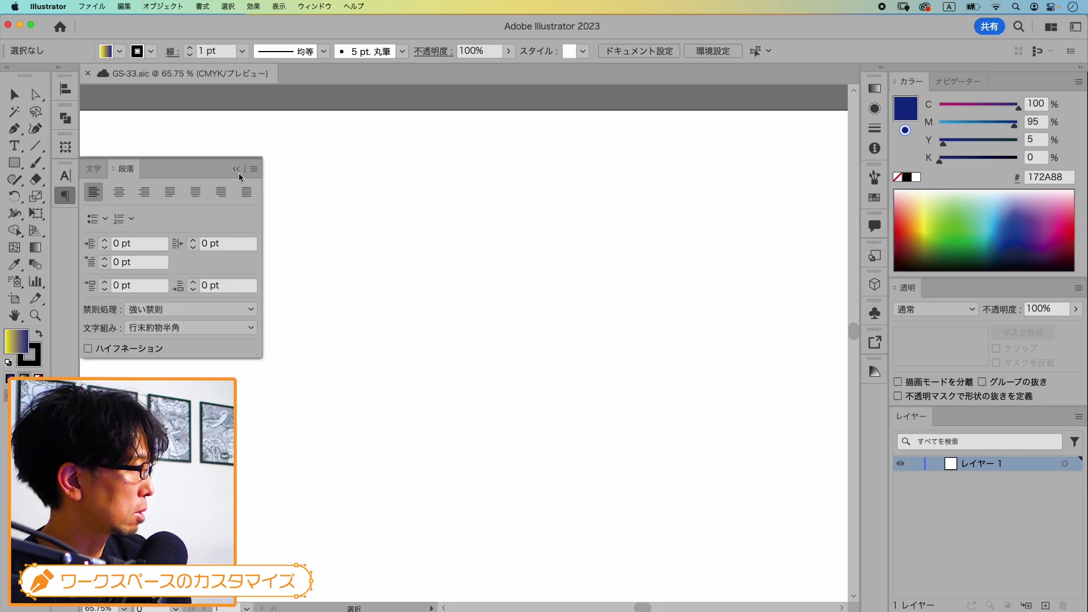
# Dock Attributes, then Actions and Links, into the new column and close Document Info
pyautogui.click(236, 169)
pyautogui.moveTo(63, 228); pyautogui.dragTo(67, 224)
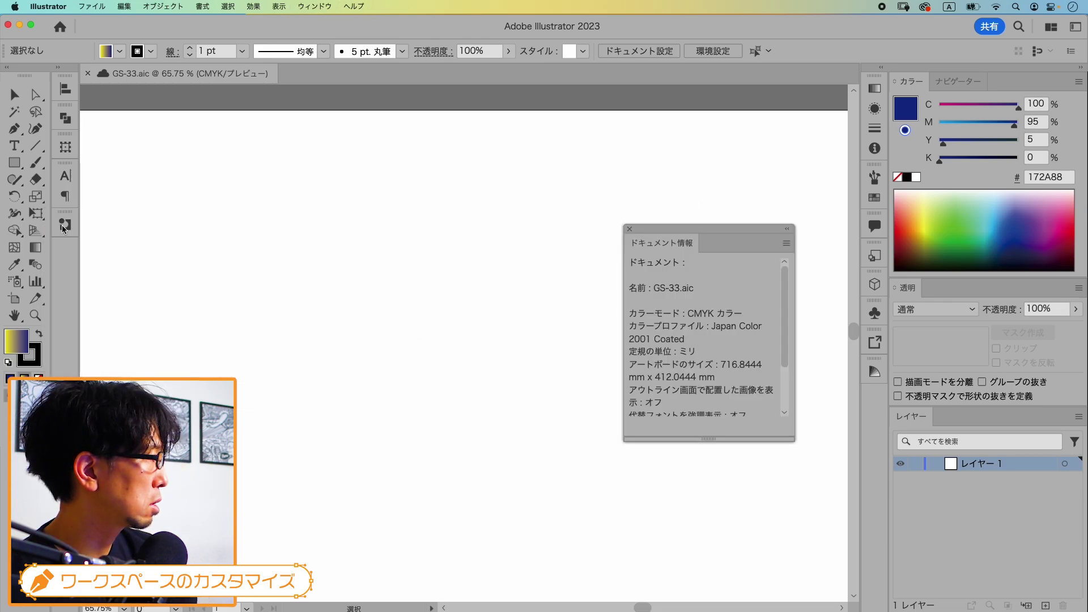
pyautogui.click(629, 229)
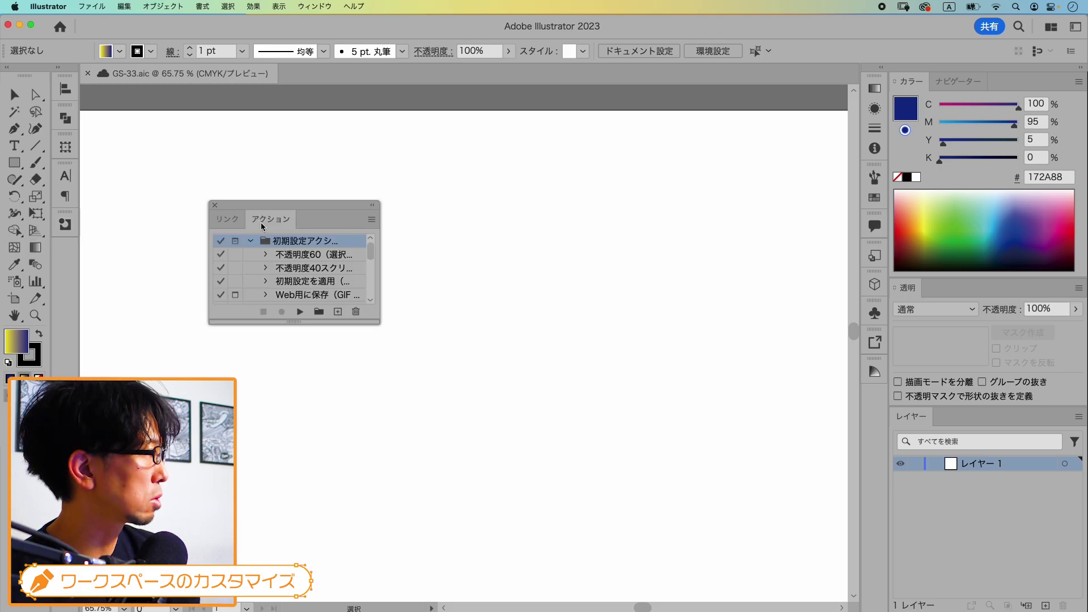
pyautogui.moveTo(266, 224)
pyautogui.mouseDown()
pyautogui.moveTo(229, 219)
pyautogui.moveTo(70, 254)
pyautogui.moveTo(68, 273)
pyautogui.moveTo(66, 243)
pyautogui.moveTo(71, 266)
pyautogui.mouseUp()
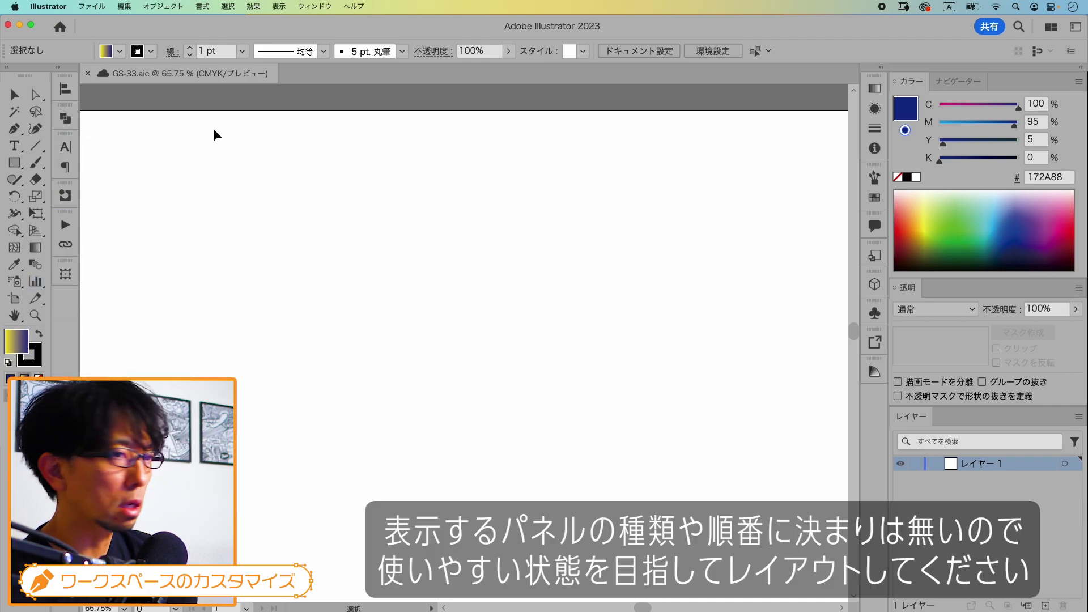
# Open the Magic Wand panel from the Window menu and dock it in the column
pyautogui.click(315, 6)
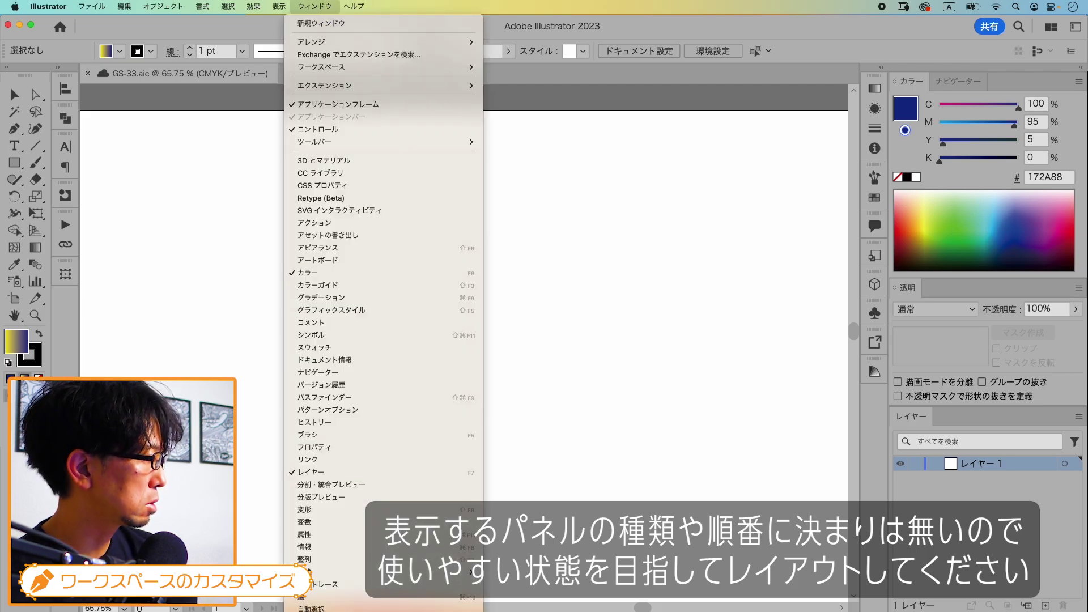
pyautogui.click(312, 608)
pyautogui.moveTo(172, 249); pyautogui.dragTo(373, 241)
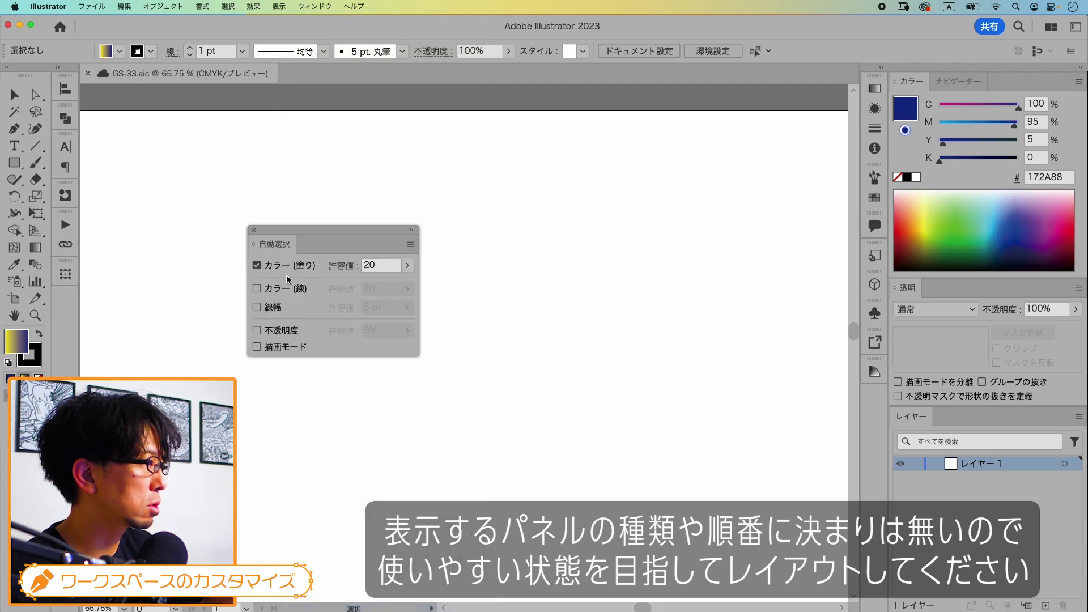
pyautogui.moveTo(274, 243); pyautogui.dragTo(65, 303)
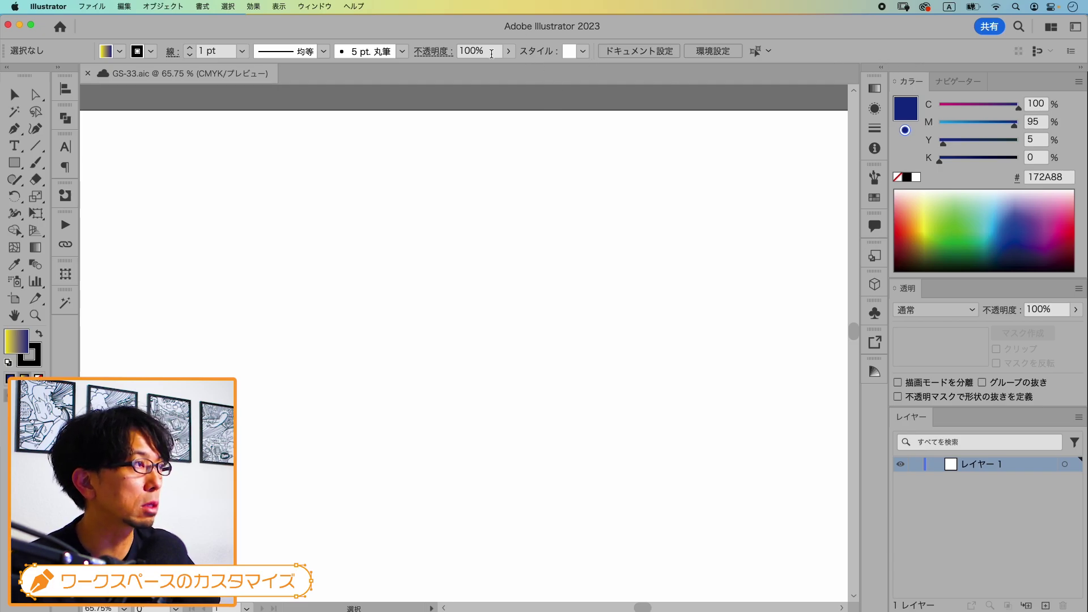
pyautogui.click(314, 6)
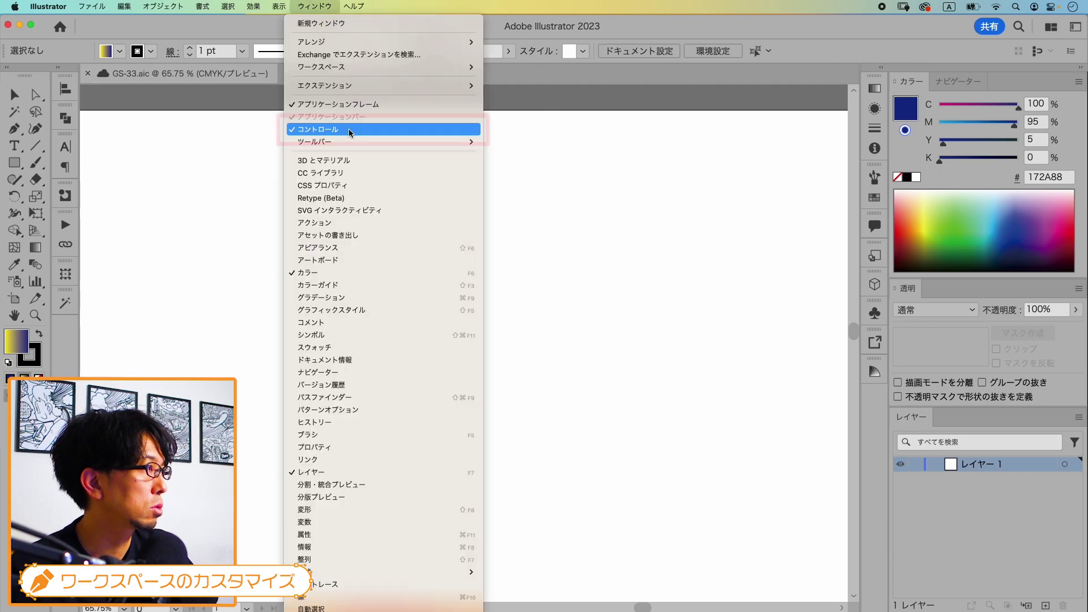
pyautogui.click(348, 129)
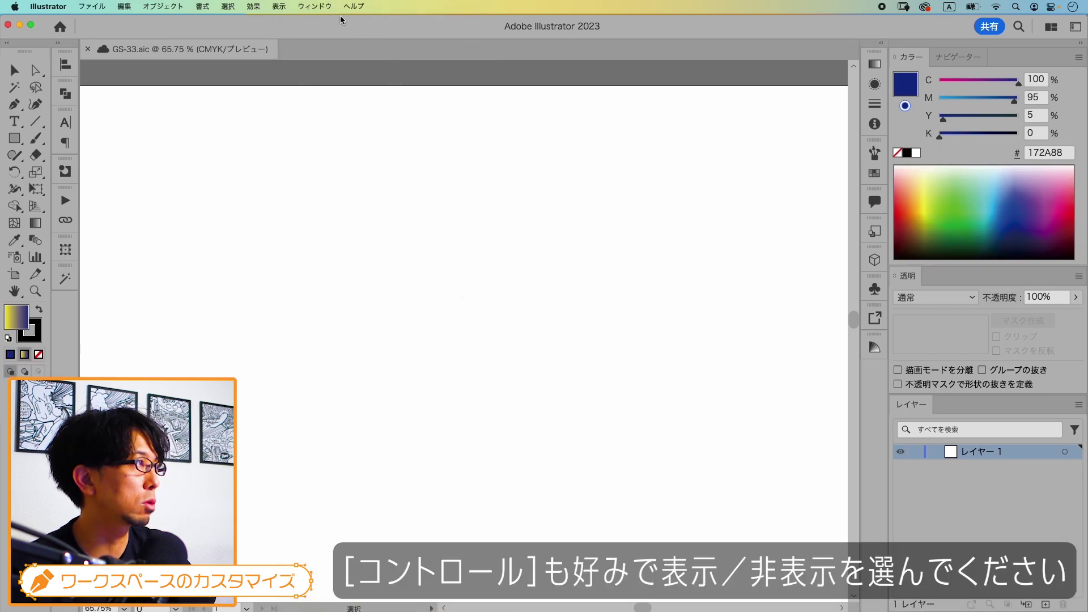
pyautogui.click(315, 6)
pyautogui.click(339, 129)
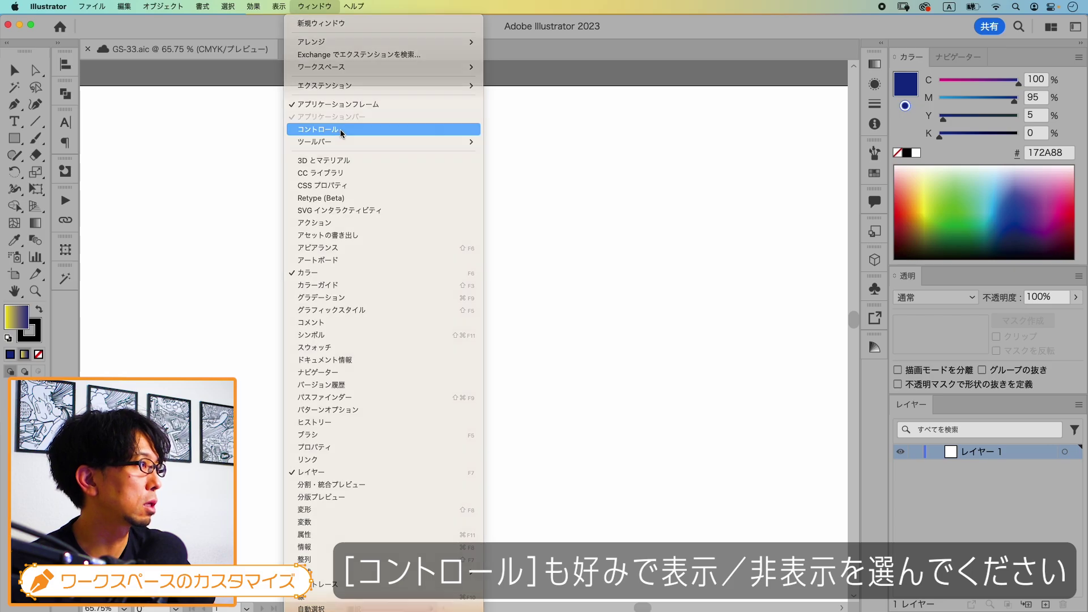
pyautogui.click(315, 6)
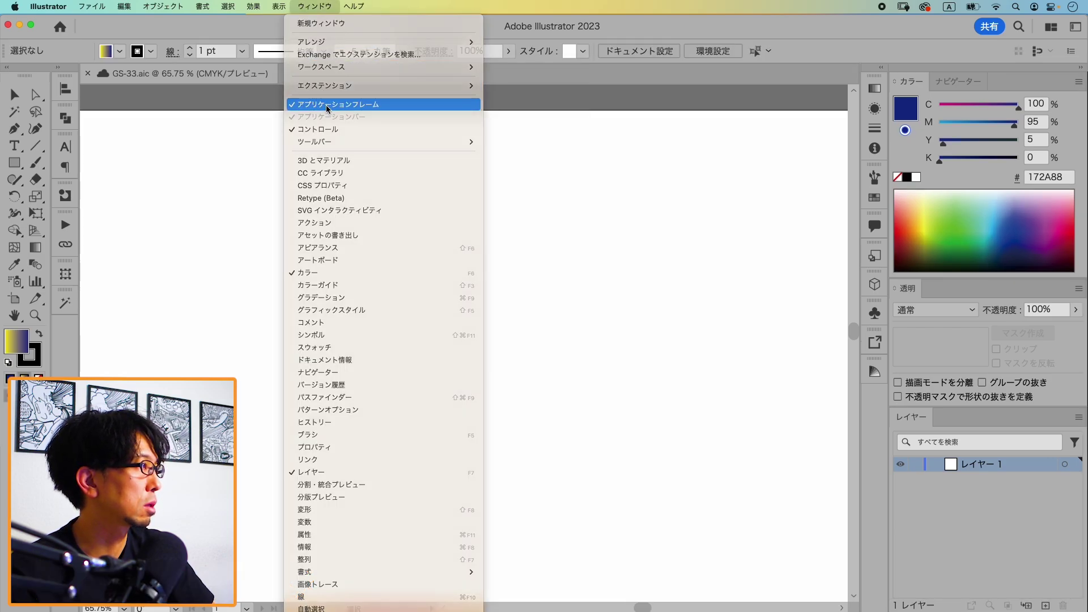
pyautogui.click(340, 104)
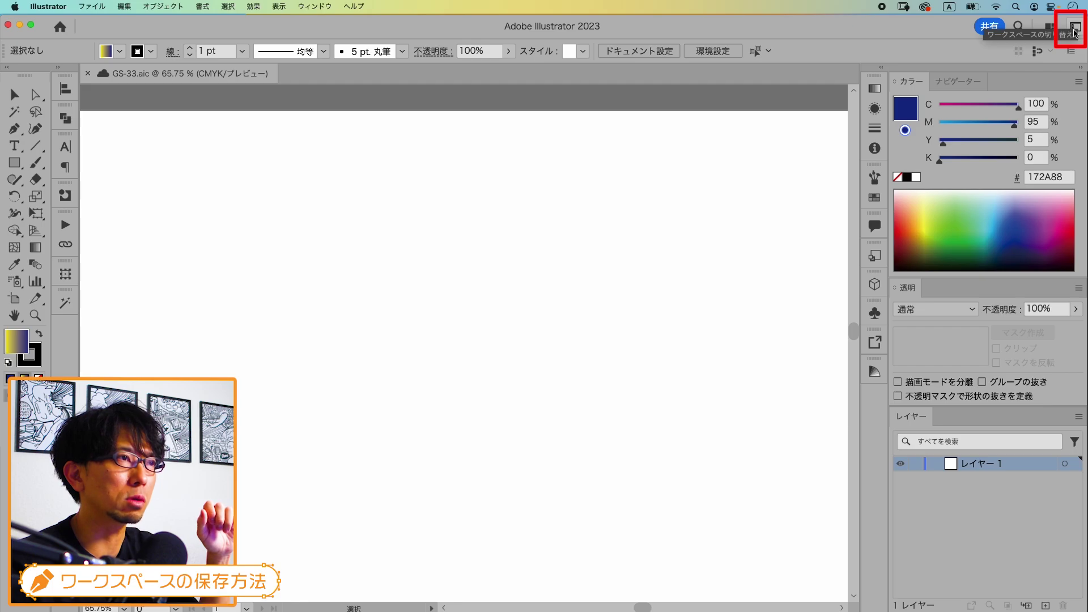
# Save the current layout as a new workspace named GS-2023-6
pyautogui.click(1074, 29)
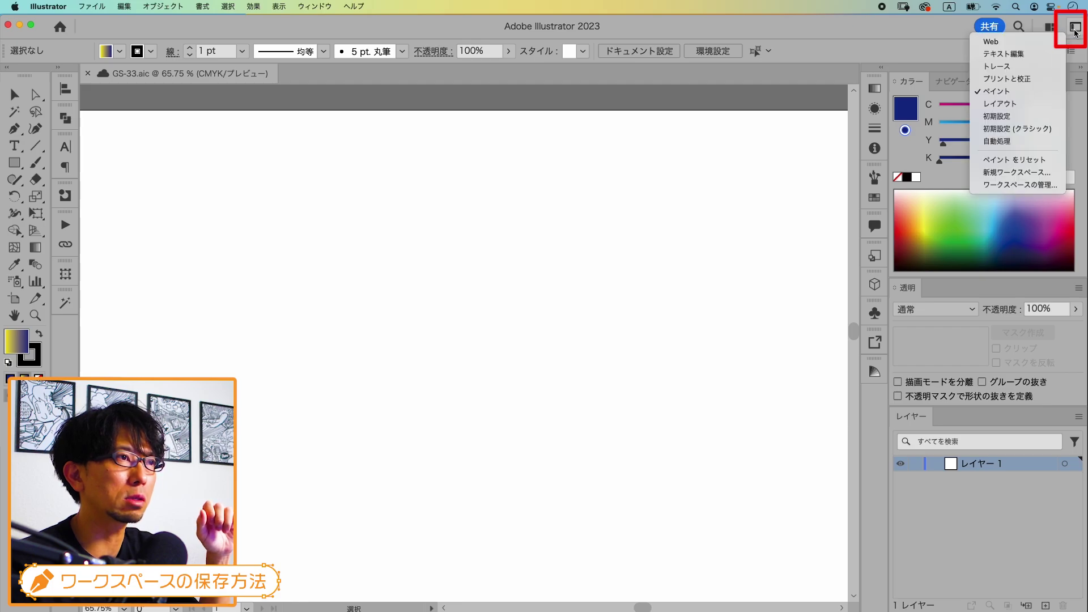
pyautogui.click(1026, 173)
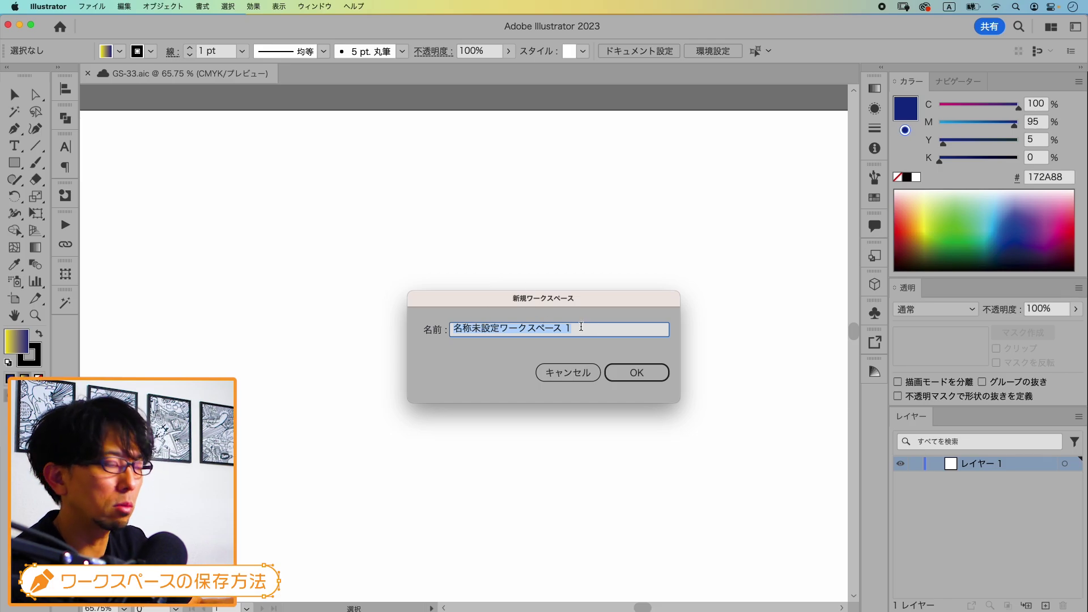
pyautogui.write('GS-2023-6')
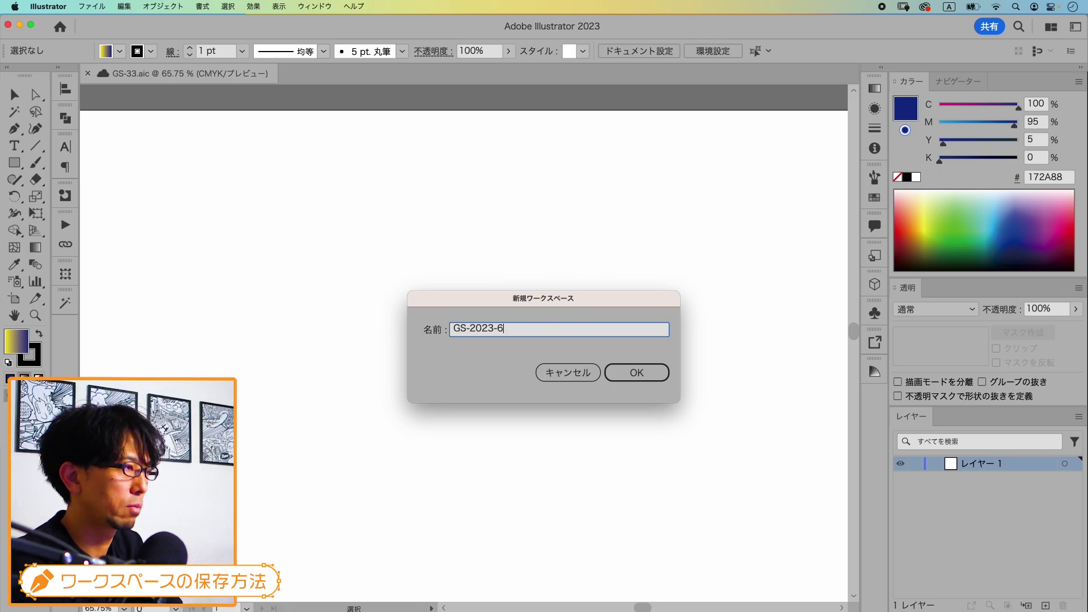
pyautogui.click(633, 377)
# Switch to the default Essentials (初期設定) workspace, then reload GS-2023-6
pyautogui.click(1075, 27)
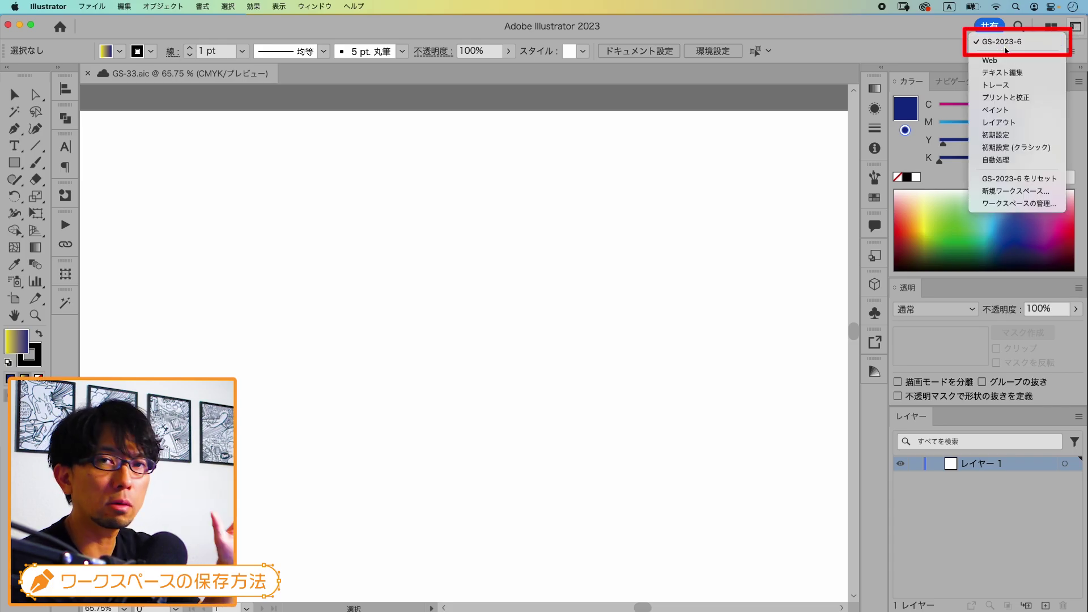
pyautogui.click(996, 135)
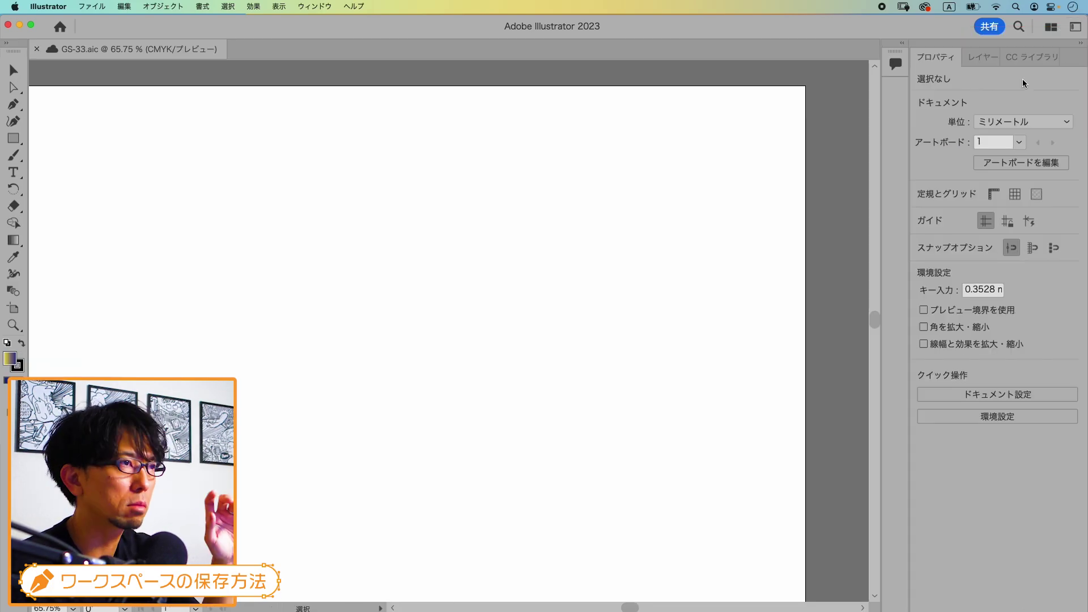
pyautogui.click(1076, 28)
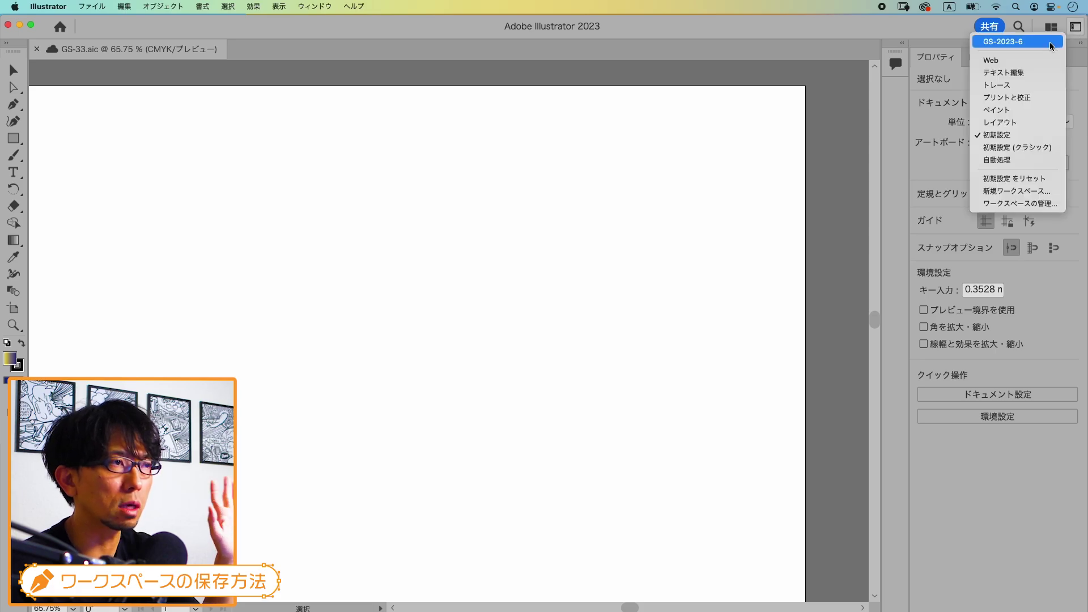
pyautogui.click(1051, 43)
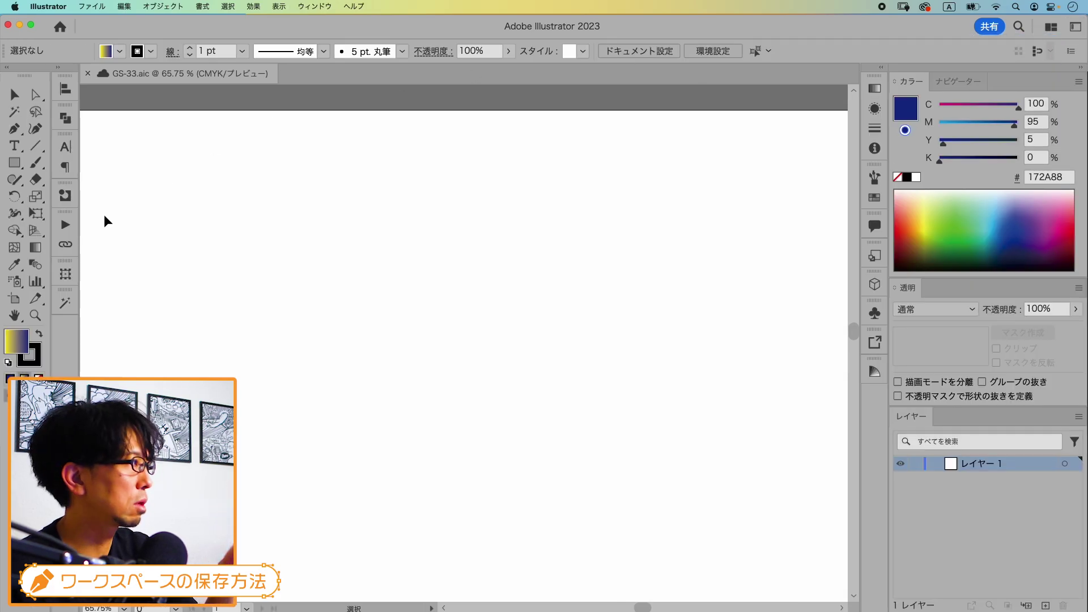